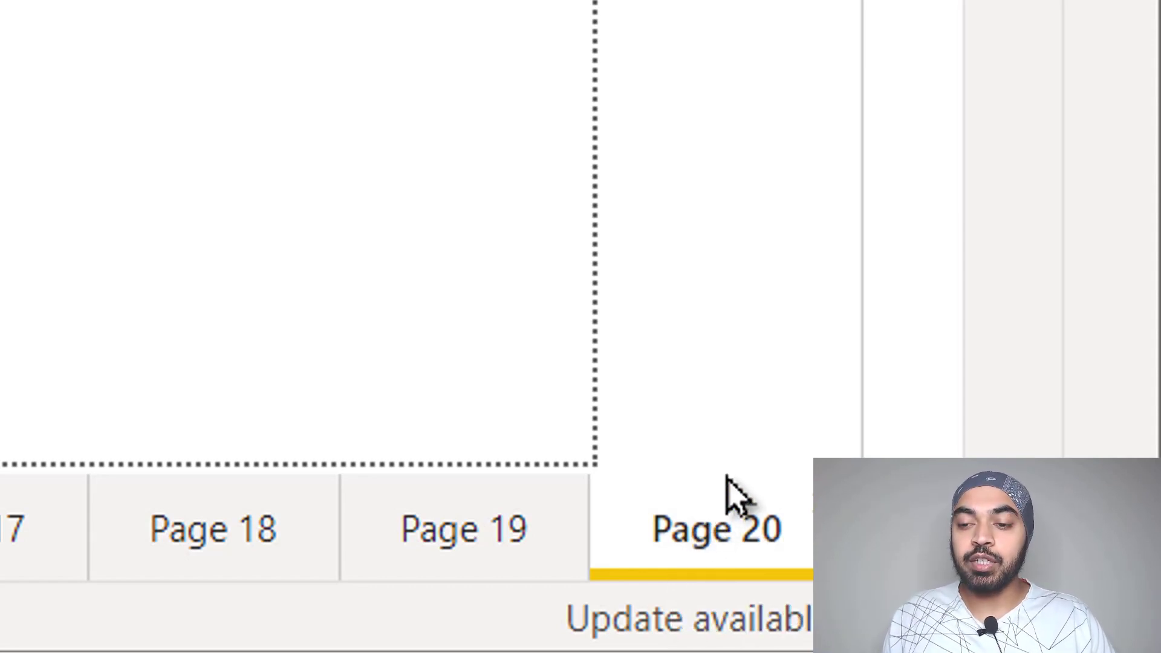
Move the Page 20 tab to sit right after INDEX, before Page 14, and open it.
left_click_drag(720, 526, 143, 604)
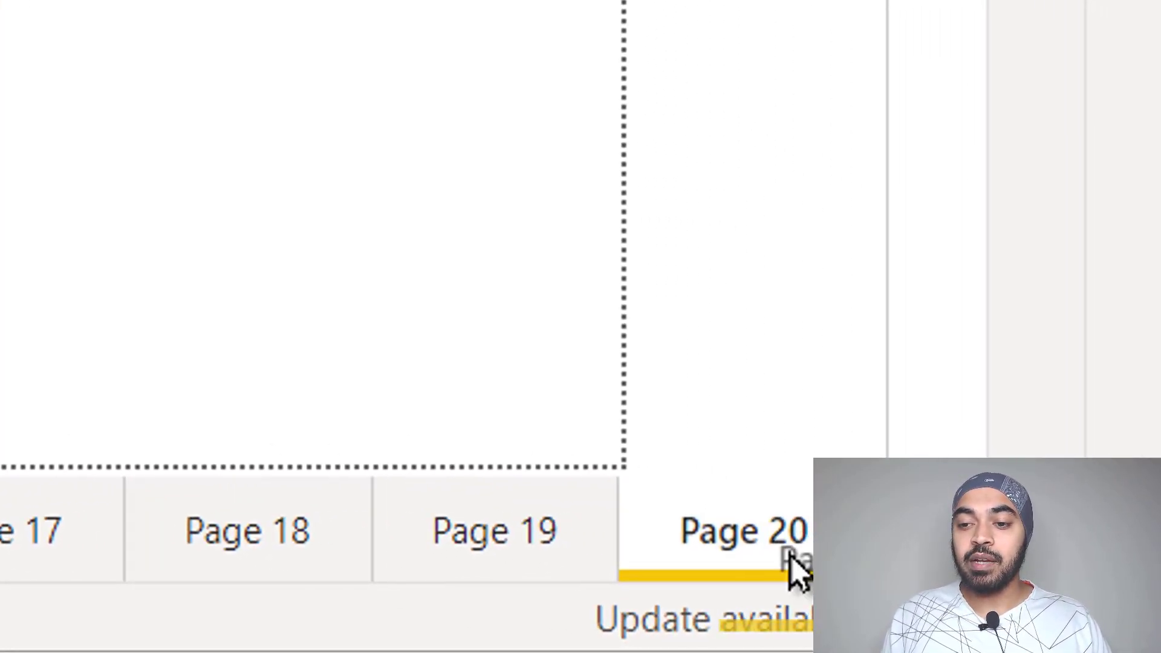
left_click_drag(685, 514, 724, 477)
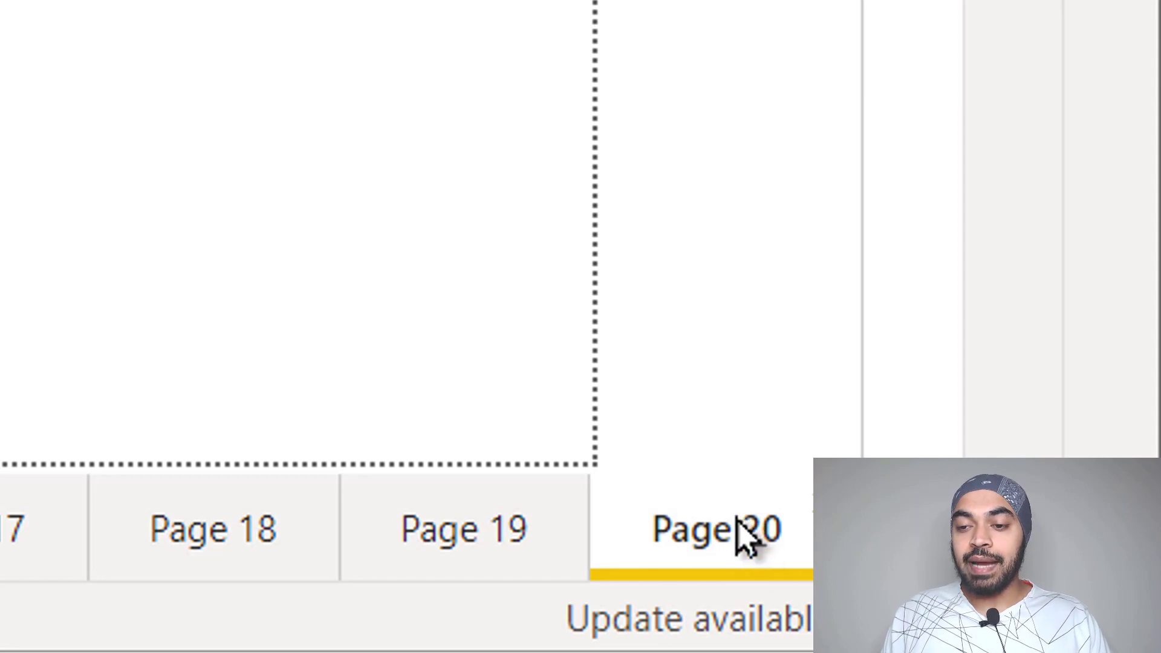
left_click_drag(731, 530, 695, 332)
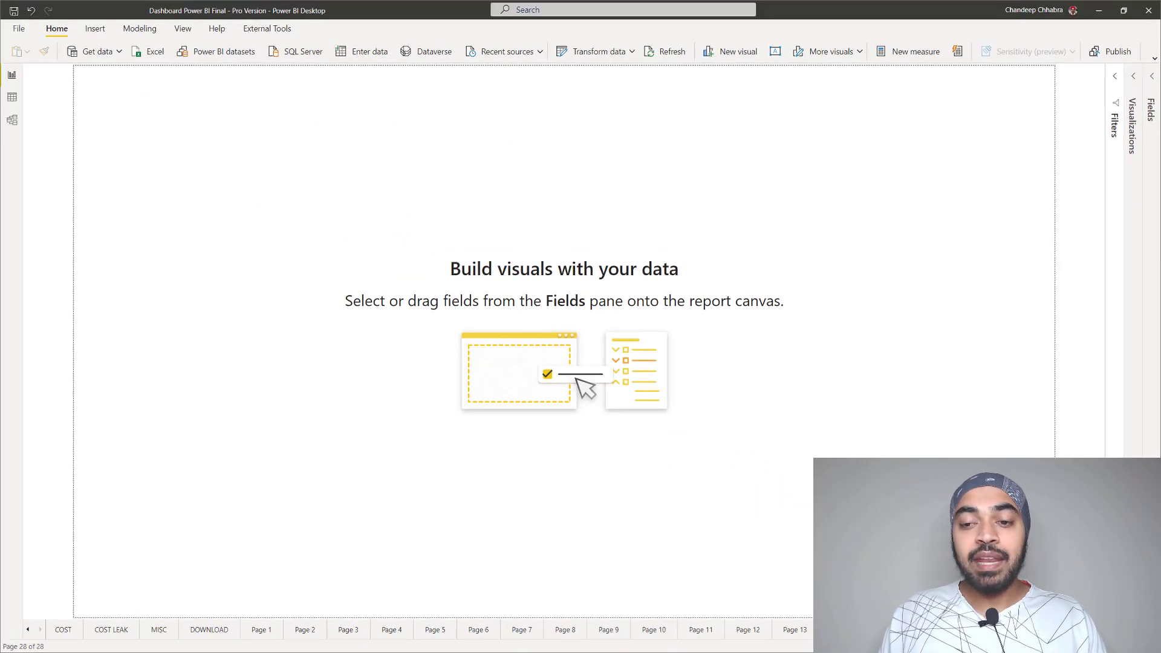
key("Tab")
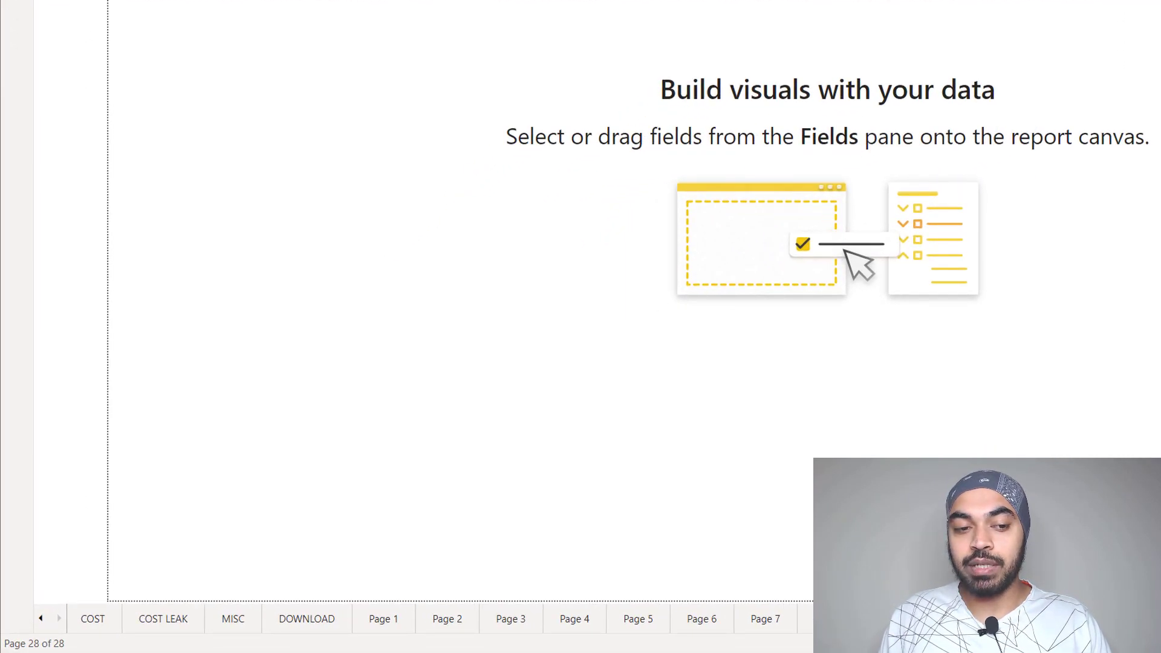
key("Tab")
mouse_move(883, 466)
left_mouse_down()
mouse_move(500, 451)
mouse_move(233, 526)
mouse_move(147, 598)
mouse_move(139, 609)
mouse_move(153, 617)
left_mouse_up()
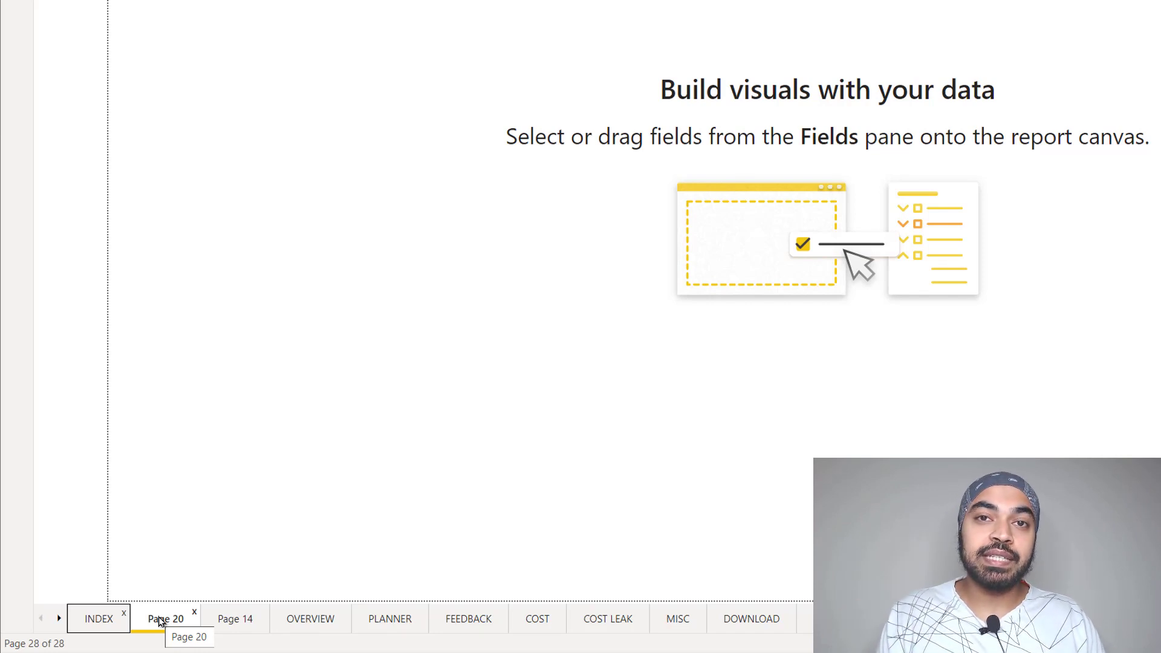
left_click(160, 617)
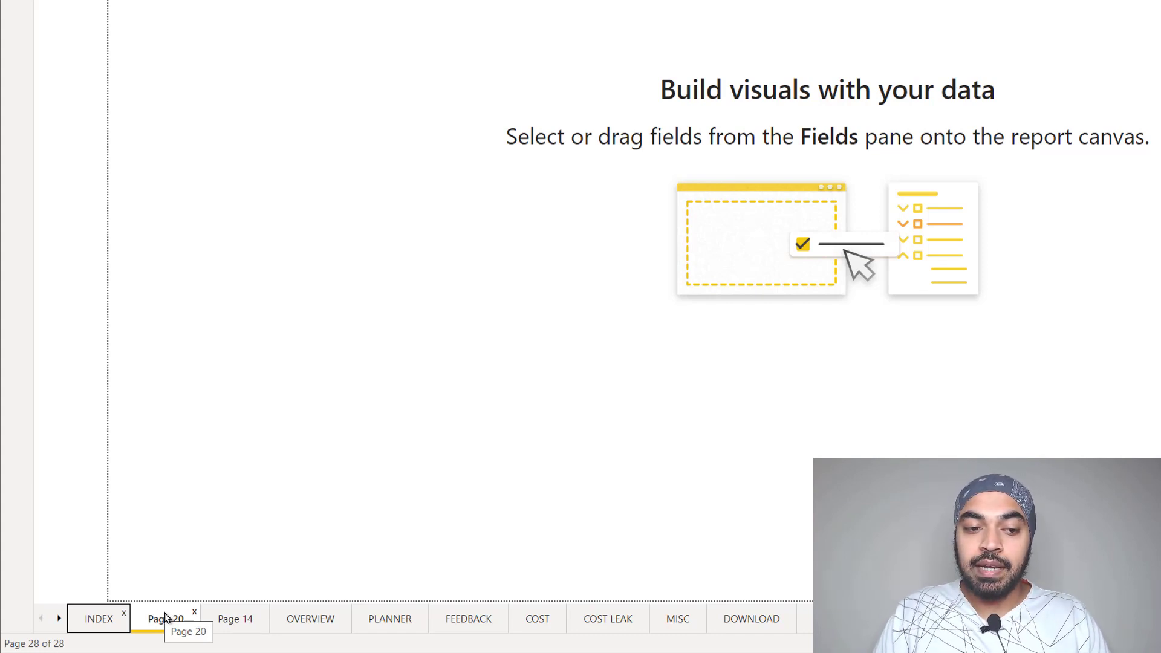
Select Page 14, arrow along the page tabs past PLANNER and Page 1, and open Page 4.
left_click(165, 618)
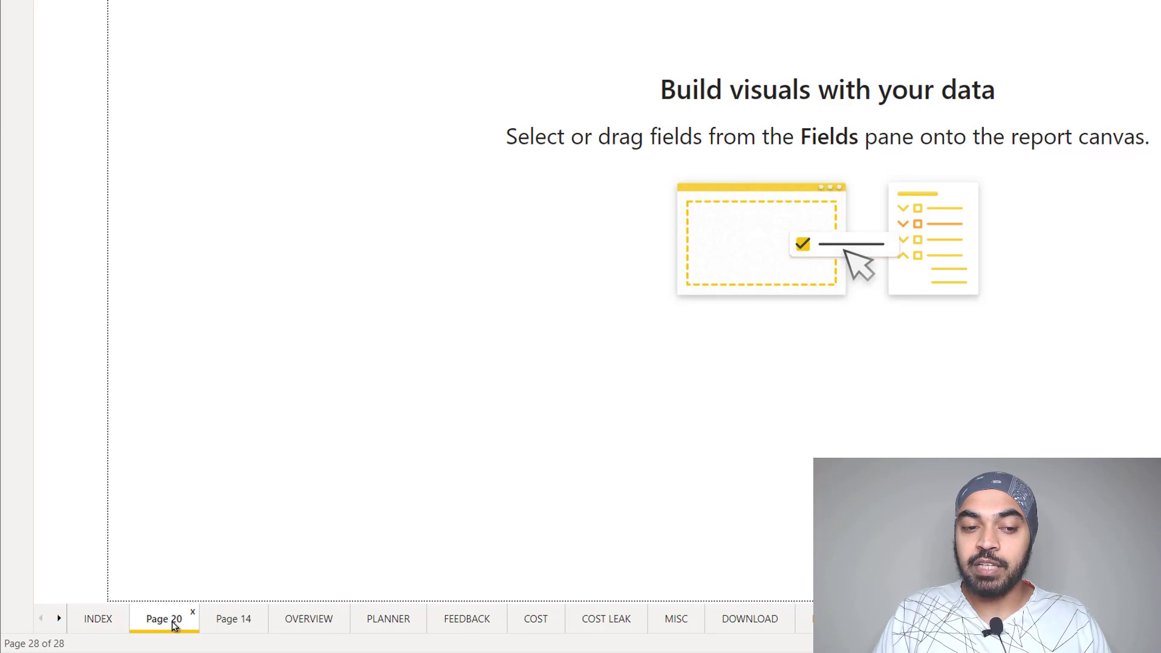
left_click(201, 619)
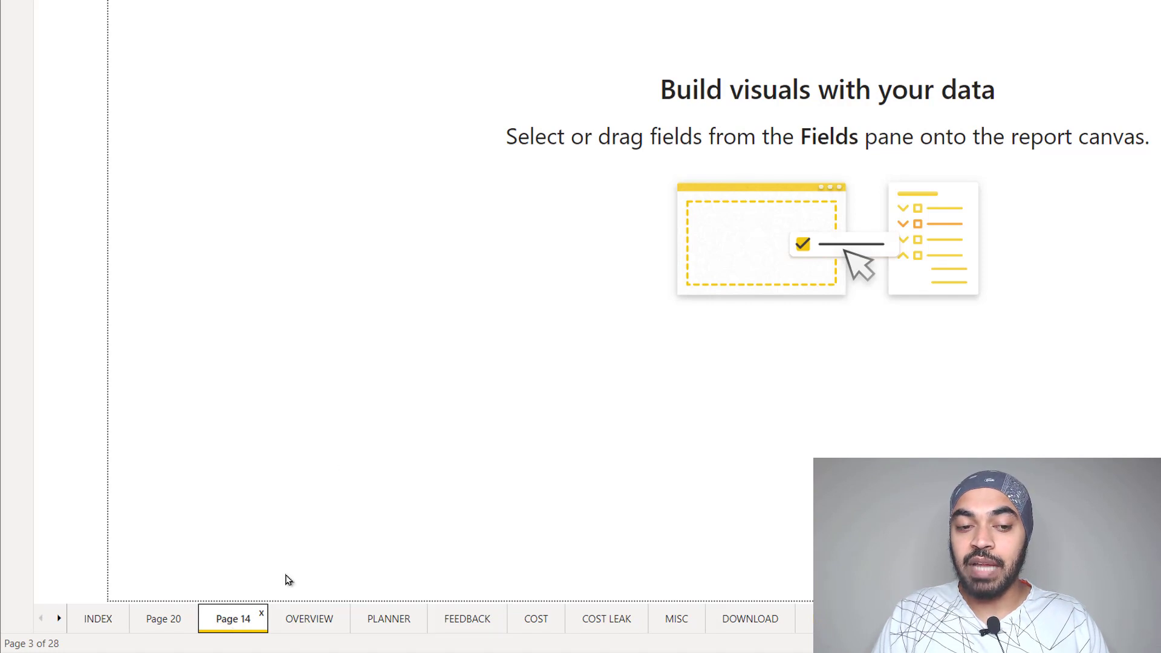
key("Right")
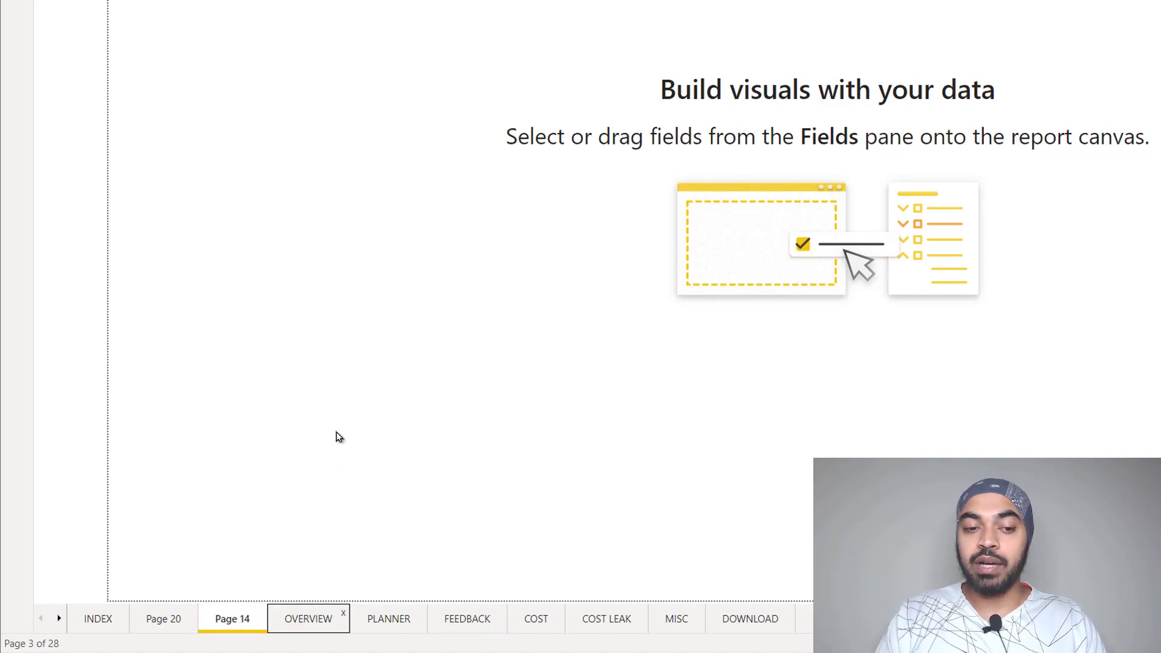
key("Right")
key("Right")
key("Right")
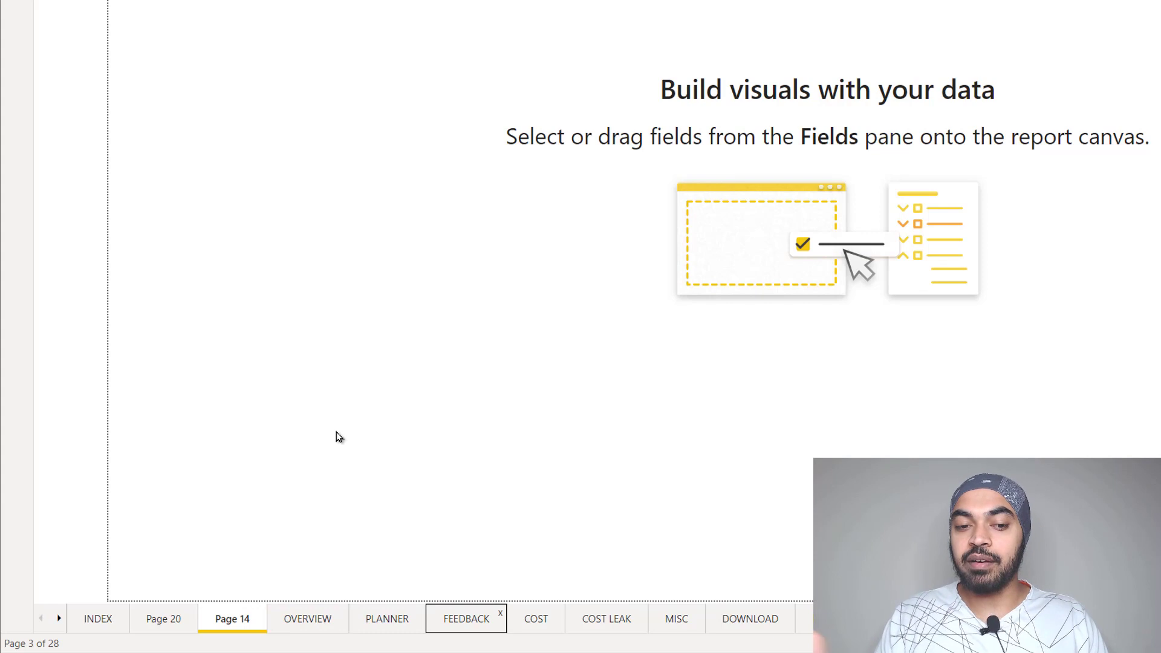
key("Right")
key("Right")
key("Right")
key("Right")
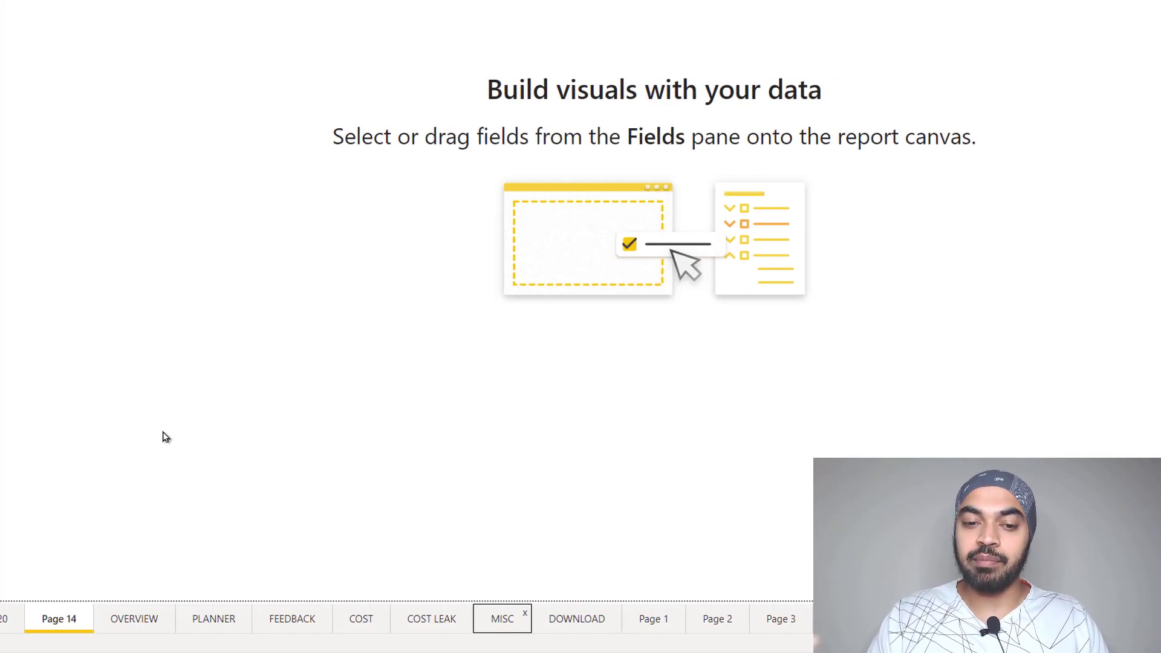
key("Right")
key("Right")
key("Right")
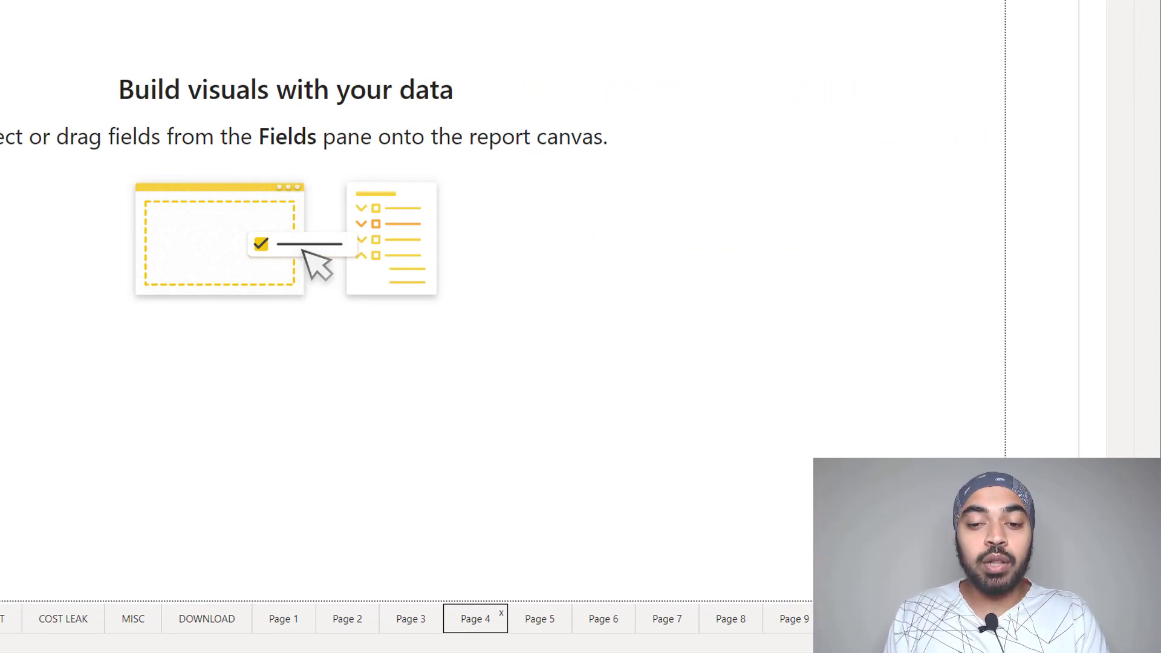
key("Return")
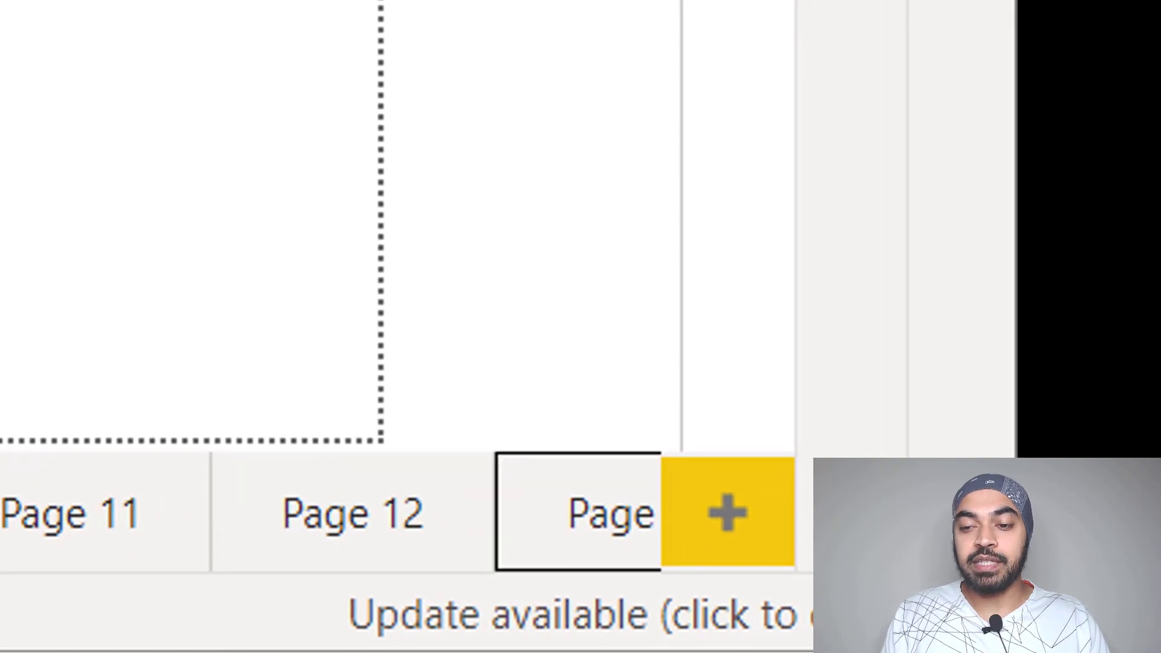
Add three new blank pages, bringing the report to 33 pages.
scroll(580, 514, "down", 6)
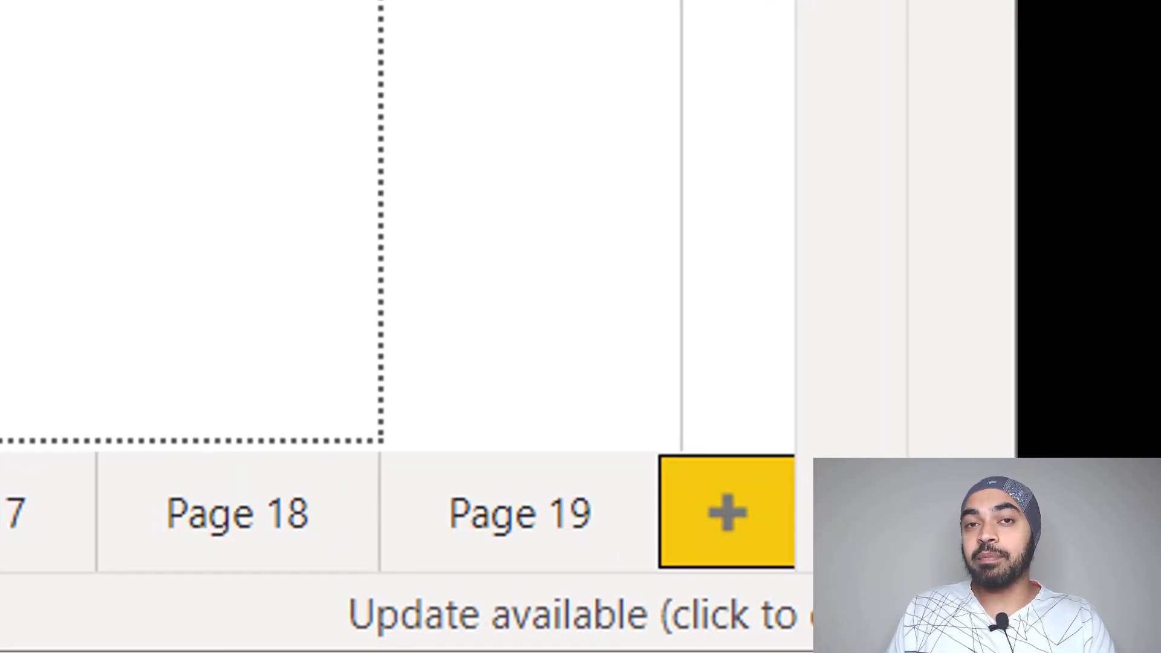
left_click(727, 512)
left_click(727, 513)
left_click(726, 512)
left_click(727, 513)
left_click(727, 513)
left_click(727, 513)
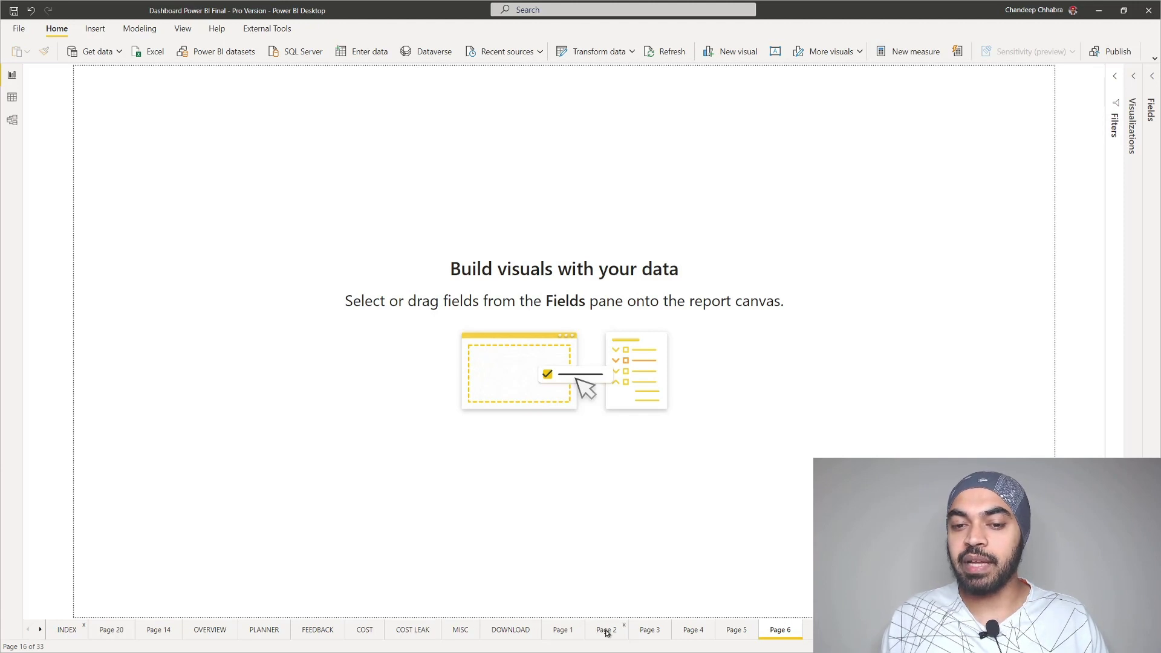
Open FEEDBACK, then jump to COST LEAK from the page navigation list.
left_click(313, 631)
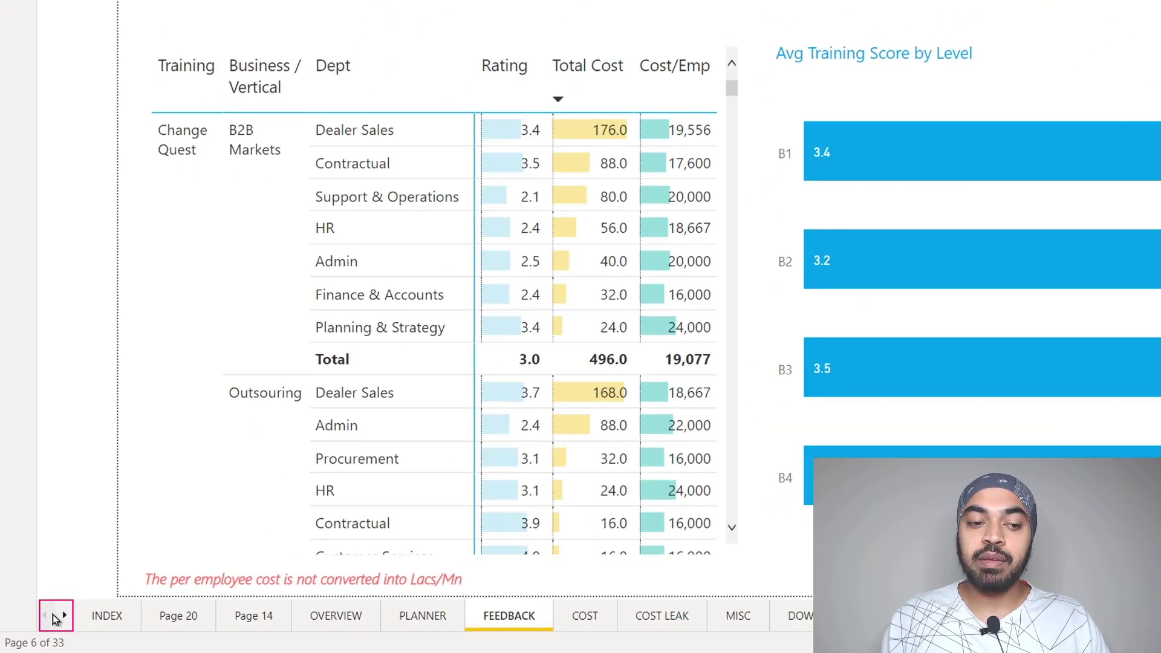
right_click(62, 617)
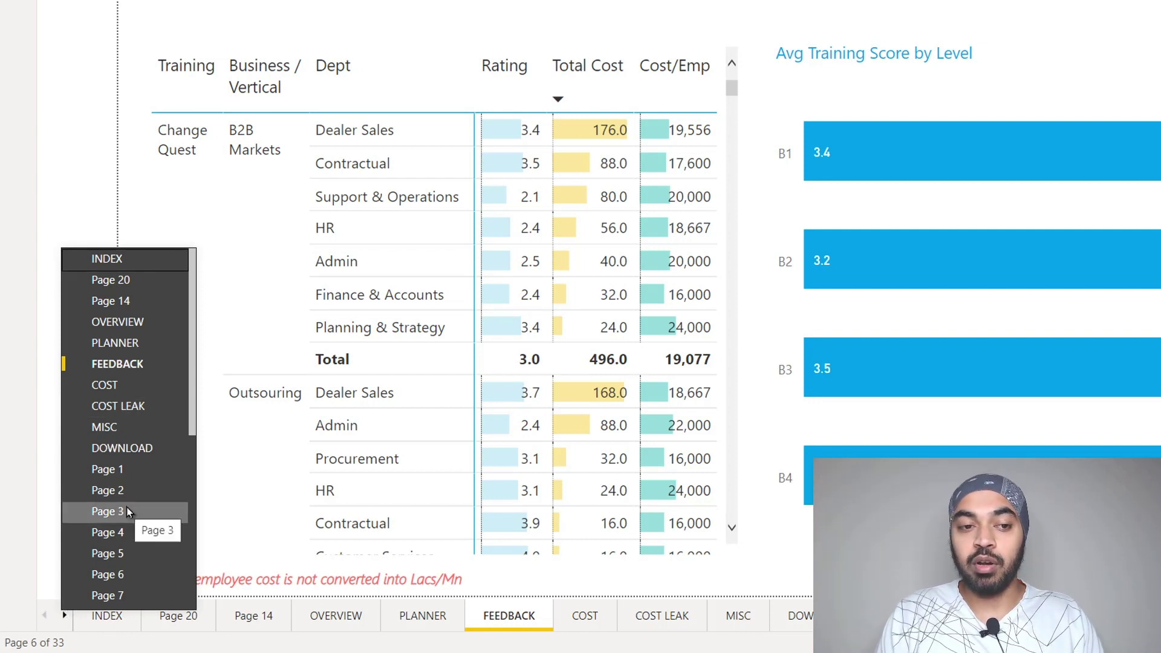
scroll(144, 447, "down", 4)
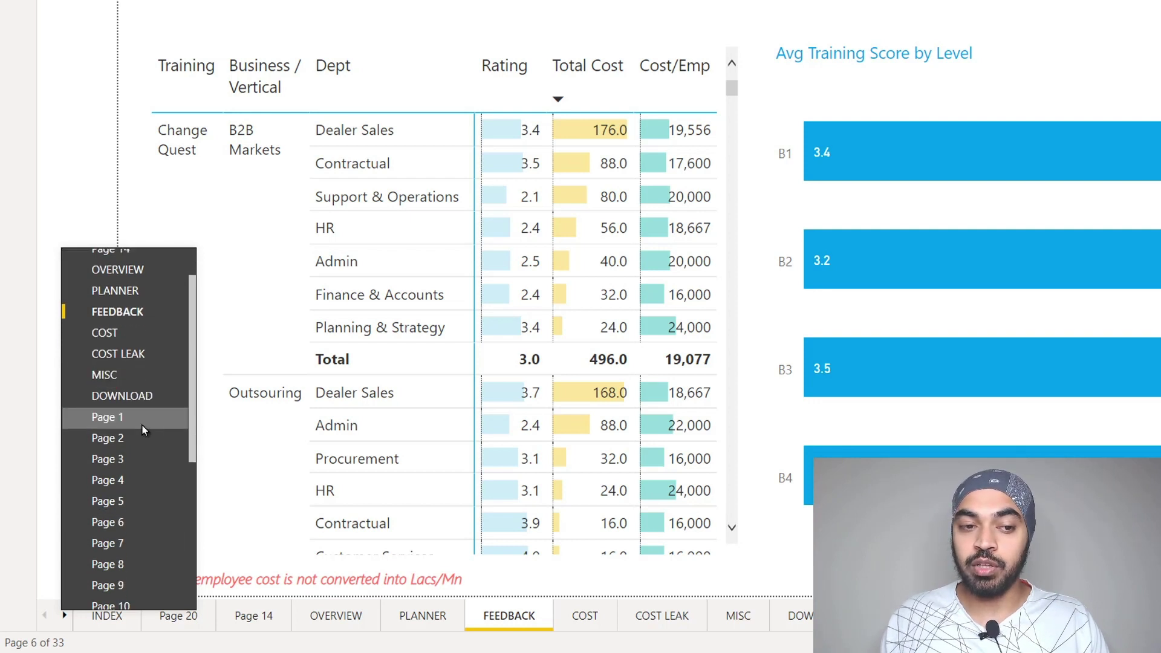
scroll(125, 440, "up", 4)
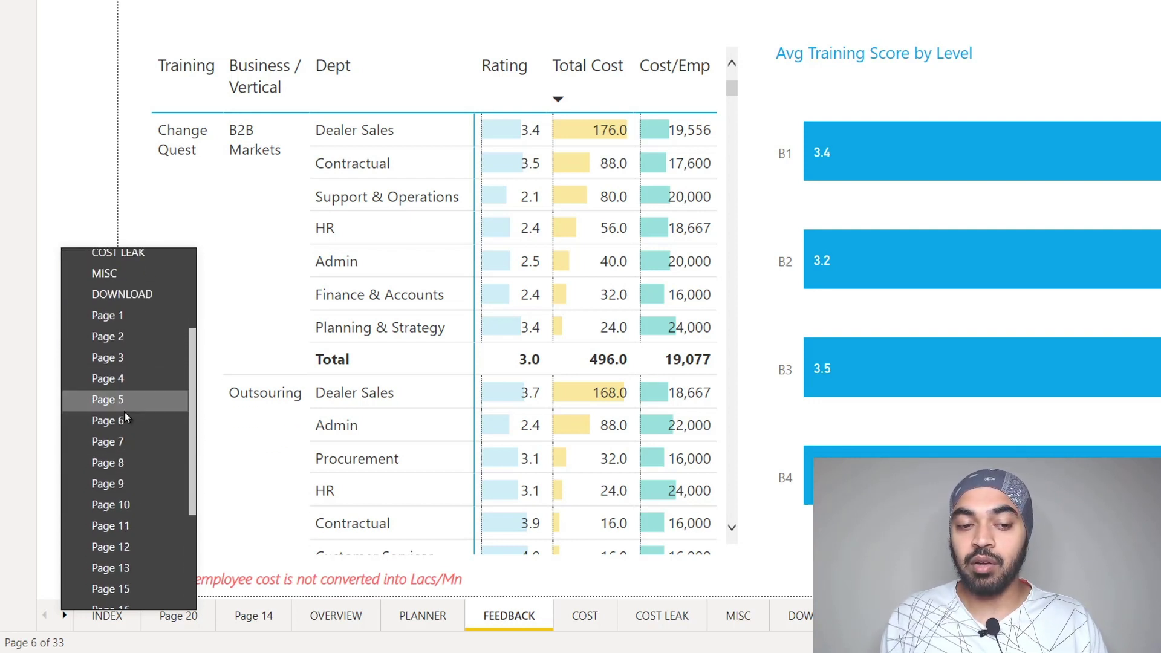
key("Down")
key("Down")
key("Down")
key("Down")
key("Down")
key("Down")
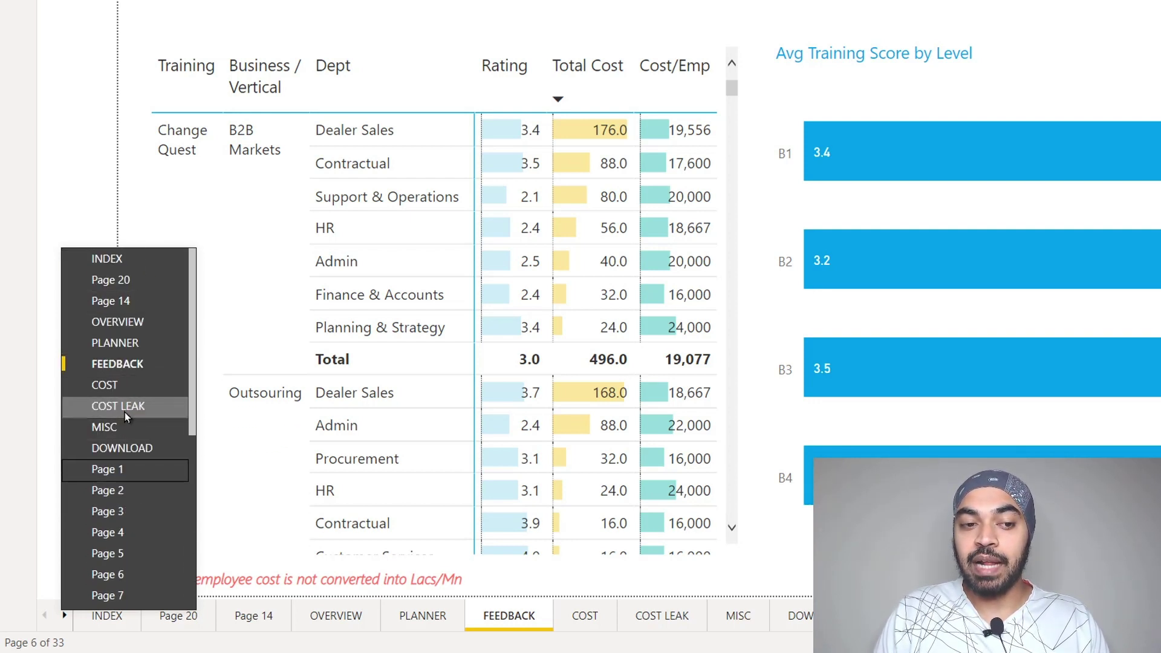
left_click(125, 412)
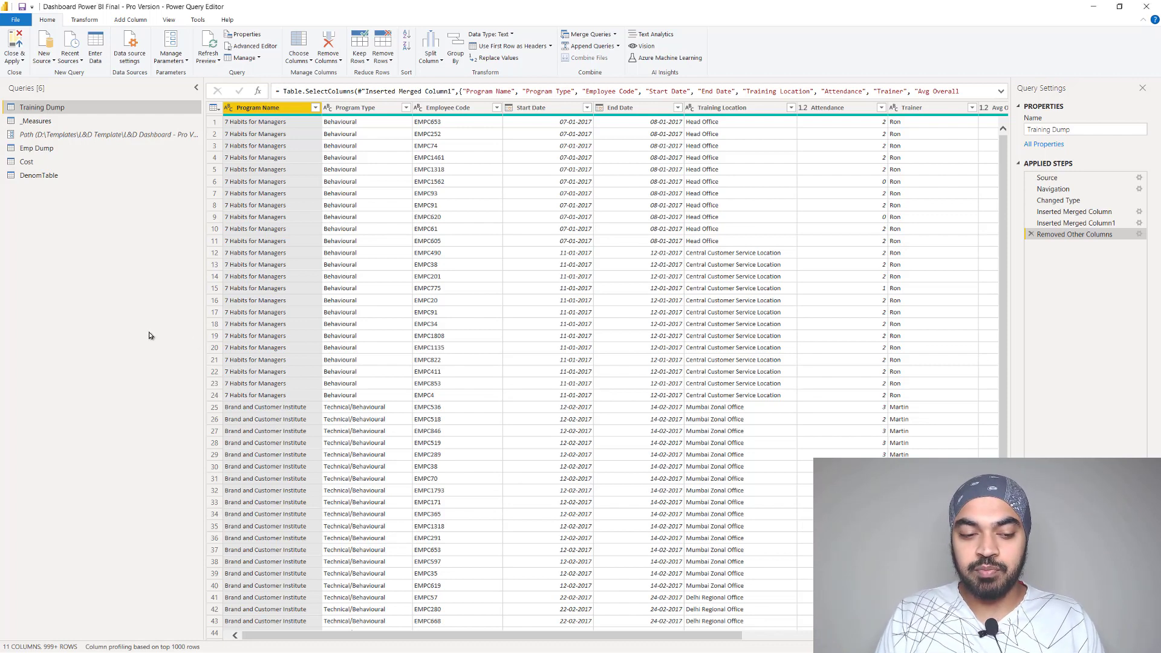
Zoom the Power Query Editor panes in two levels with Ctrl+Shift+Plus.
key("ctrl+shift+KP_Add")
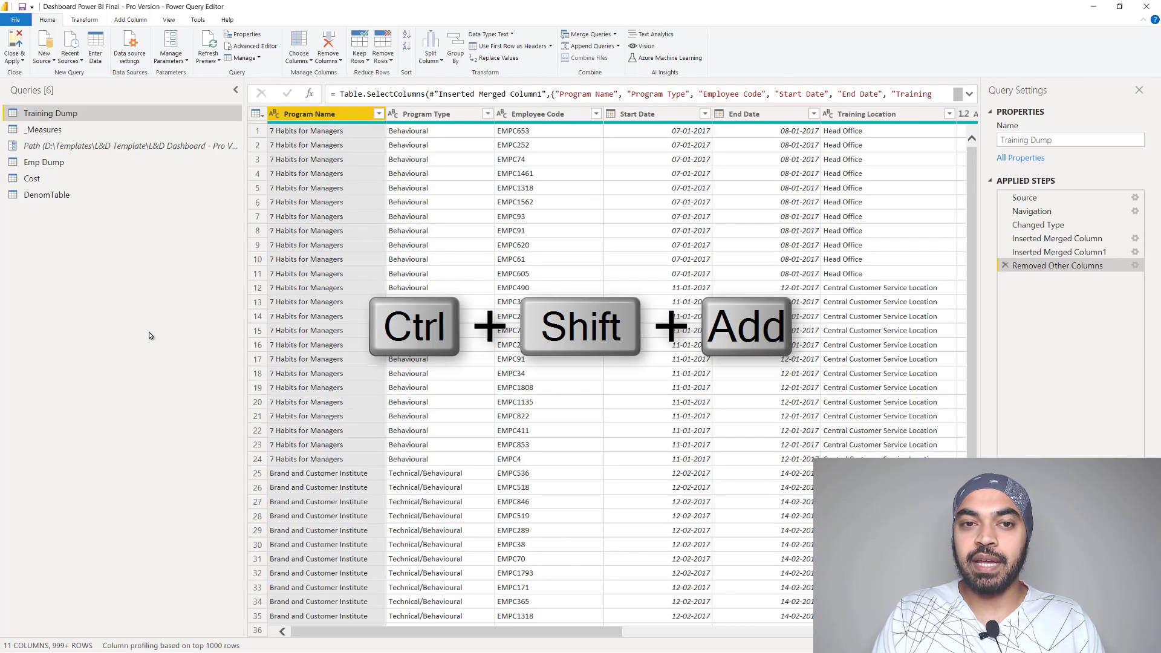
key("ctrl+shift+KP_Add")
key("ctrl+shift+KP_Add")
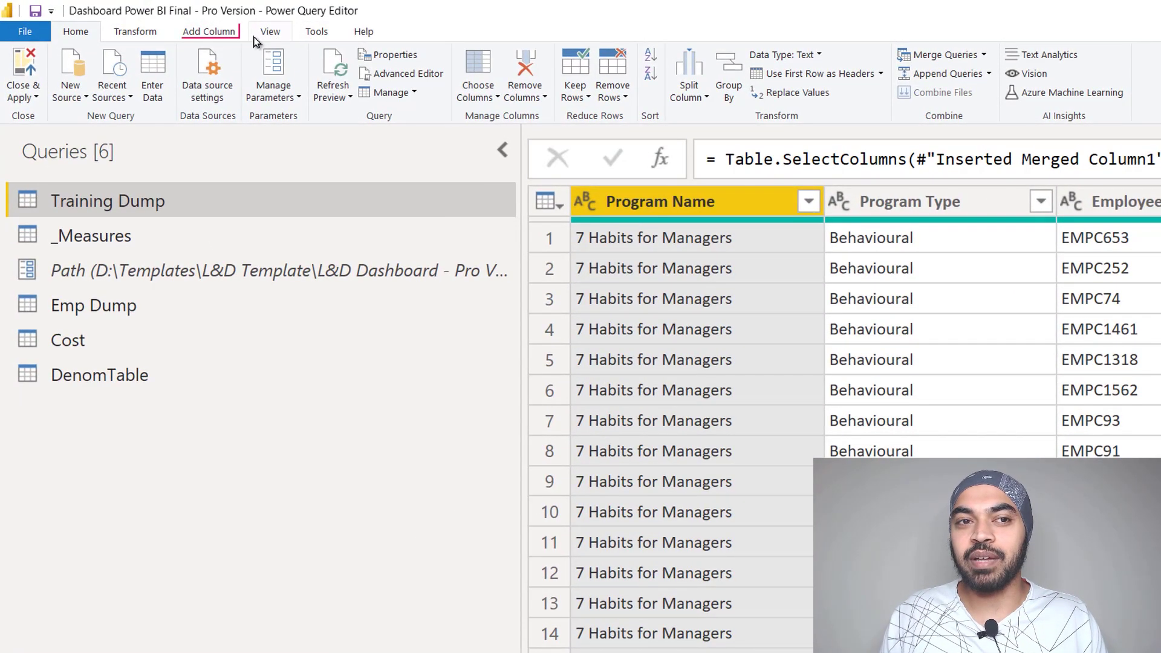
left_click(210, 34)
left_click(83, 75)
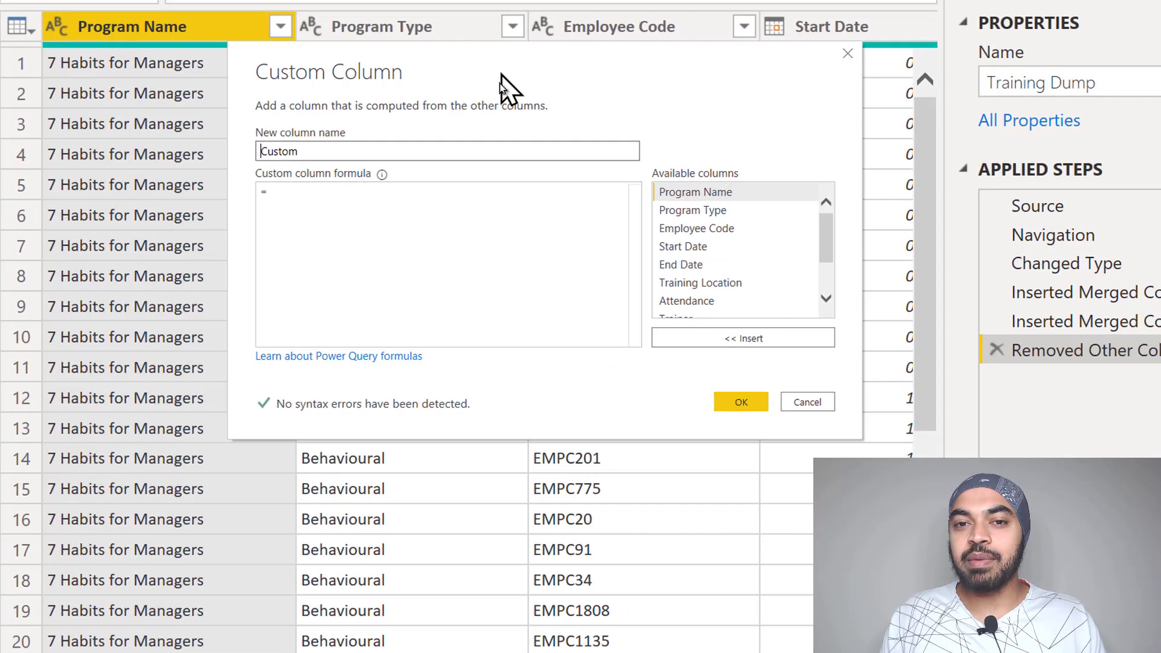
left_click(380, 202)
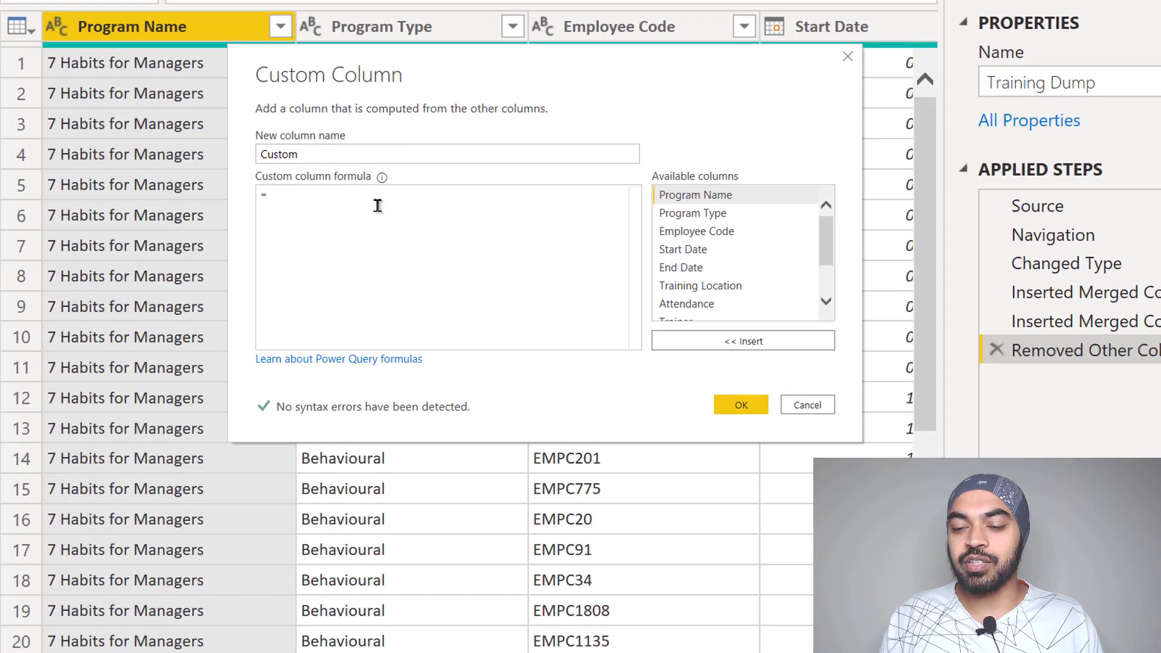
key("ctrl+shift+KP_Add")
key("ctrl+shift+KP_Add")
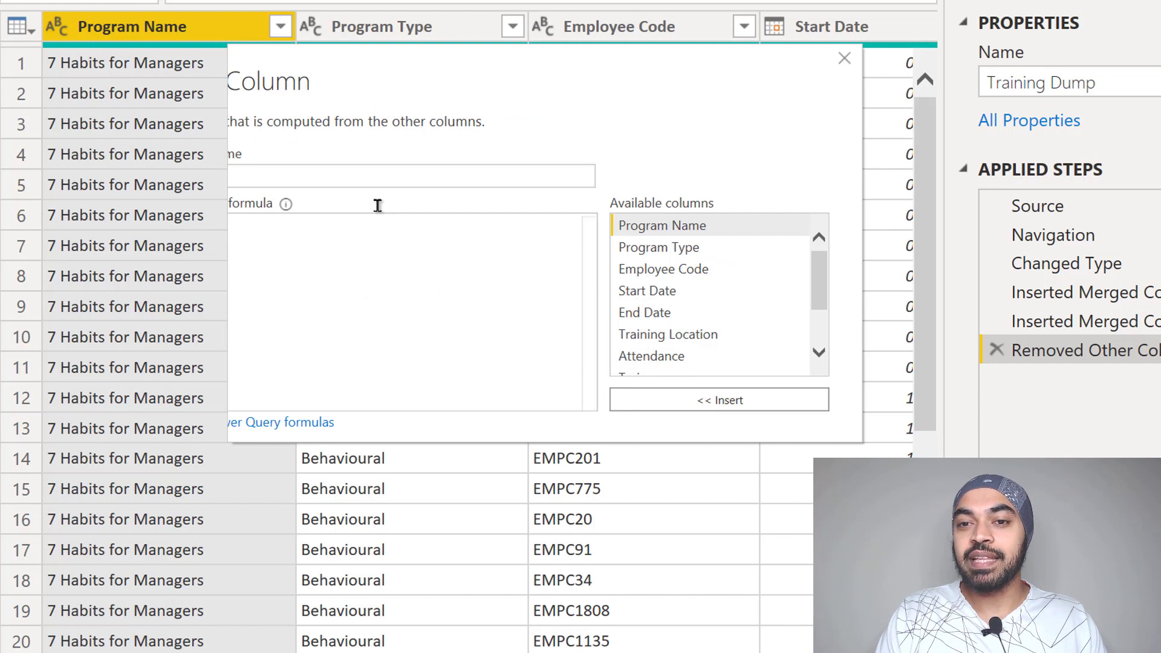
key("ctrl+shift+KP_Subtract")
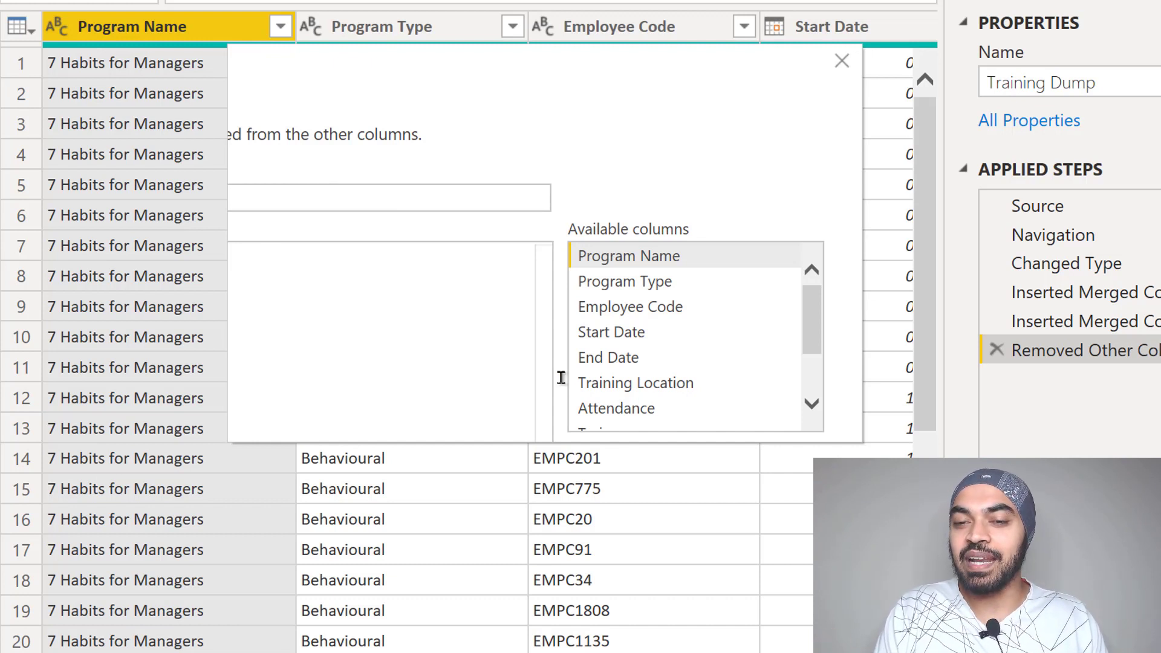
key("ctrl+shift+KP_Subtract")
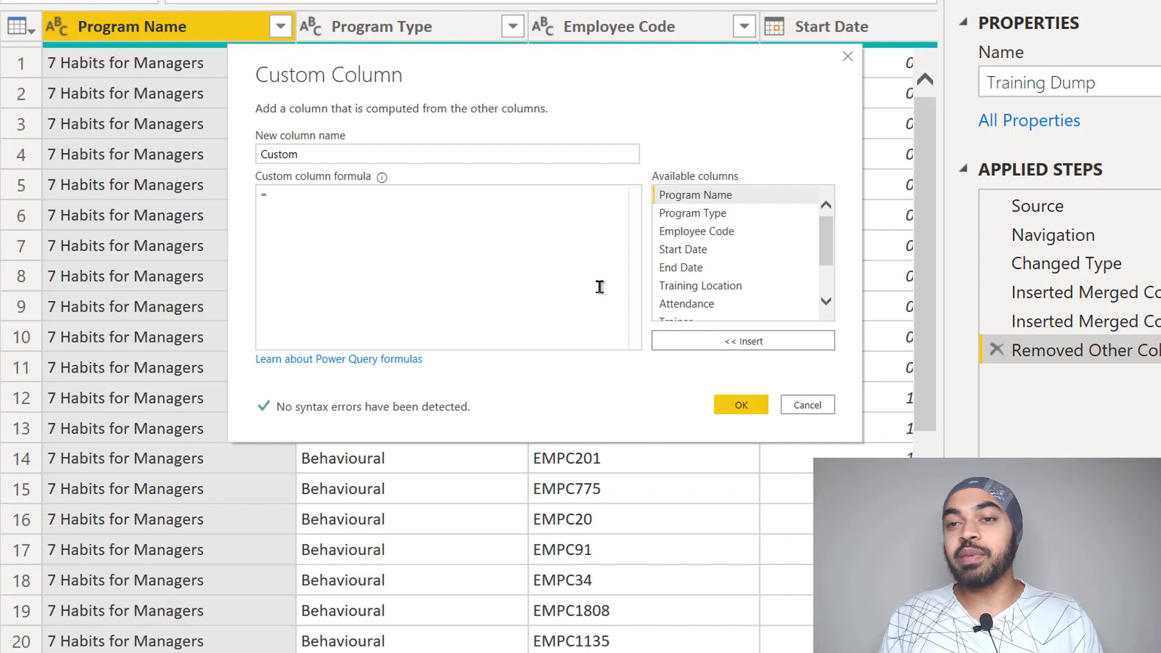
left_click(847, 56)
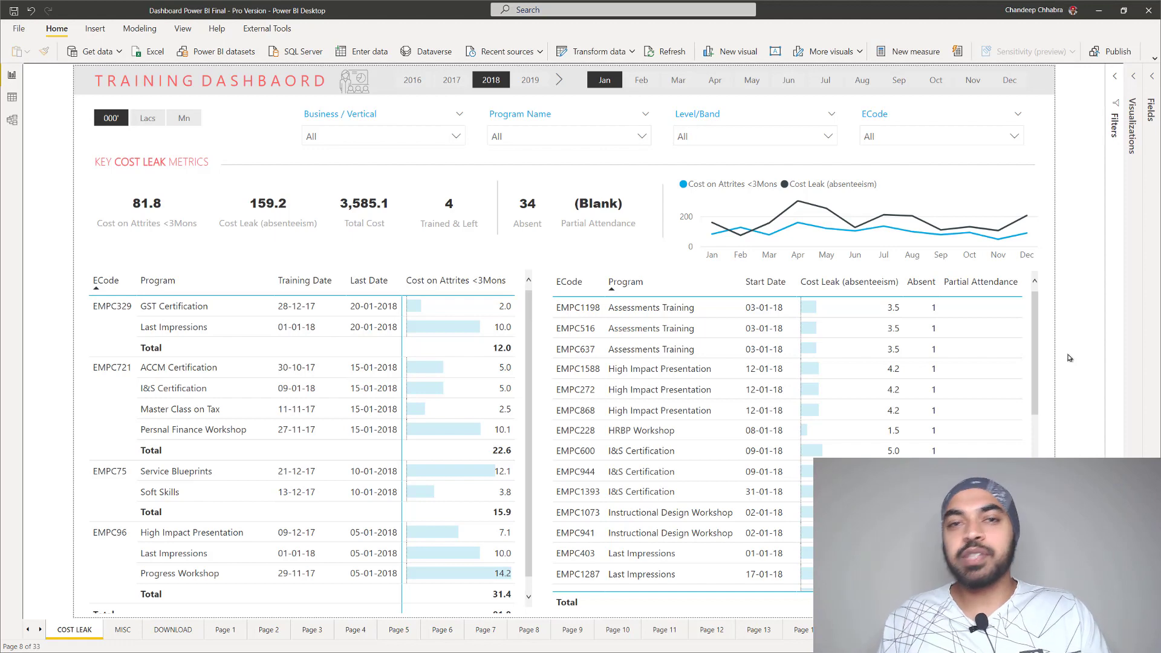
Select the monthly cost line chart, view its data as a table with Alt+Shift+F11, then return.
left_click(907, 192)
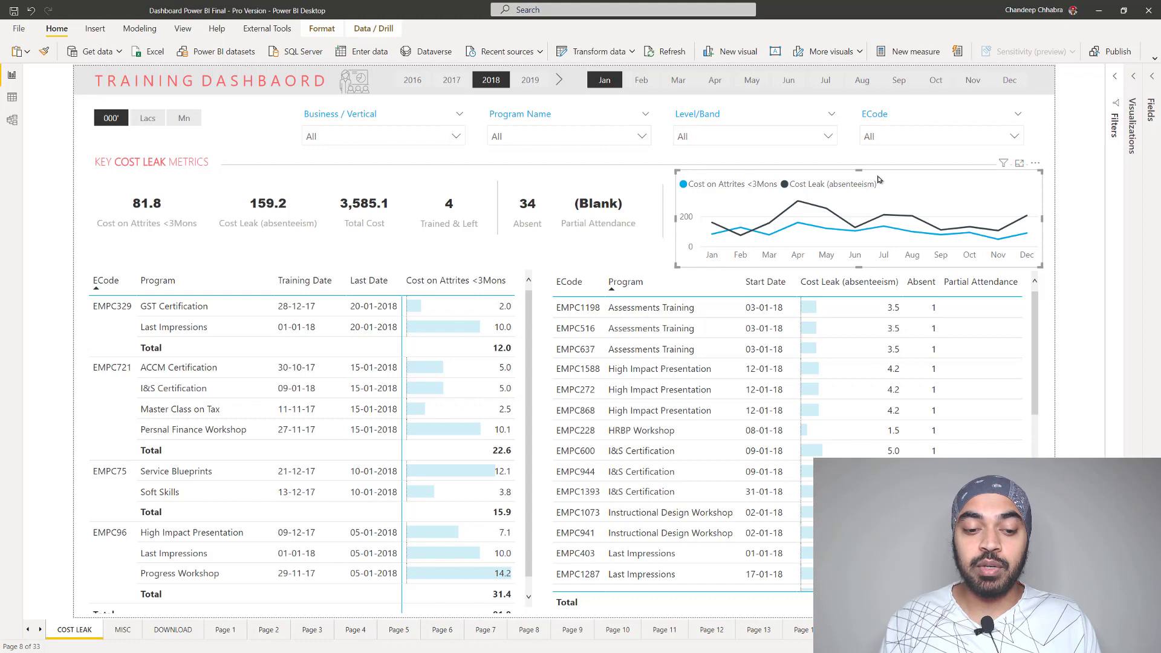
key("alt+shift+F11")
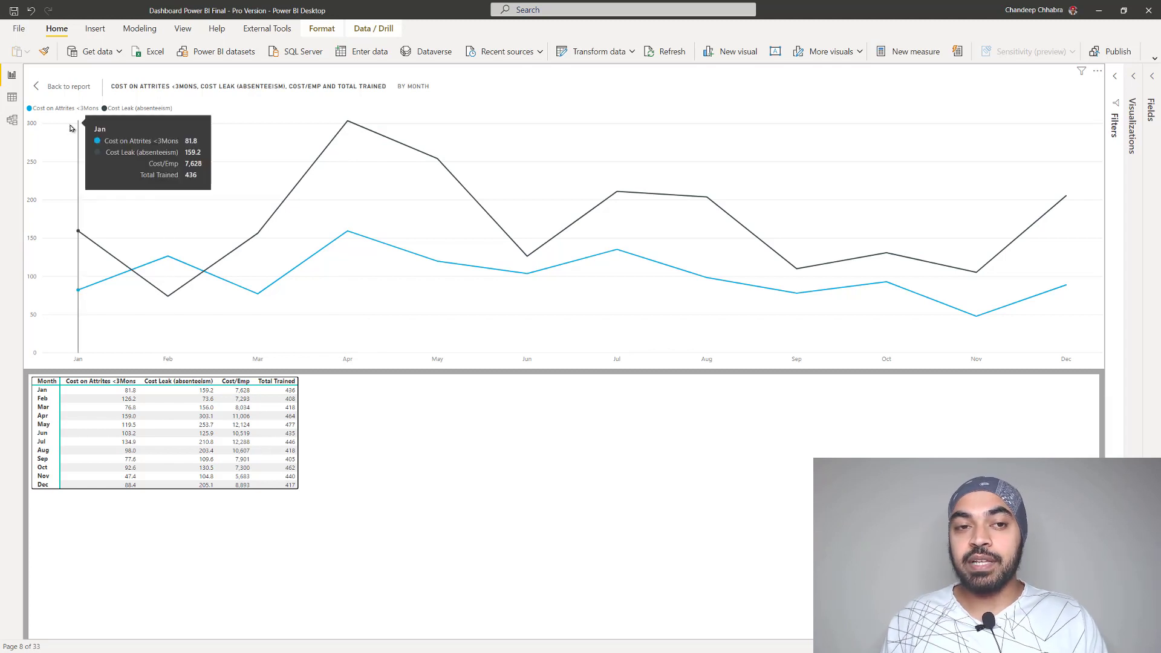
key("Escape")
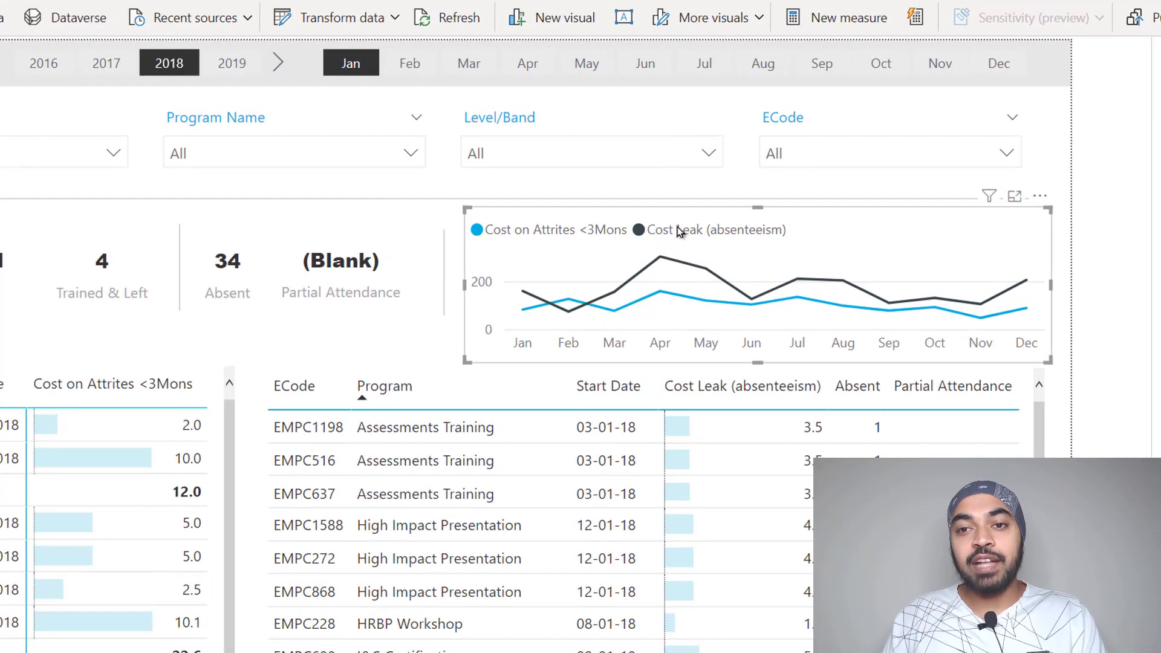
Expand the cost line chart in focus mode and show its data as a table.
left_click(1014, 199)
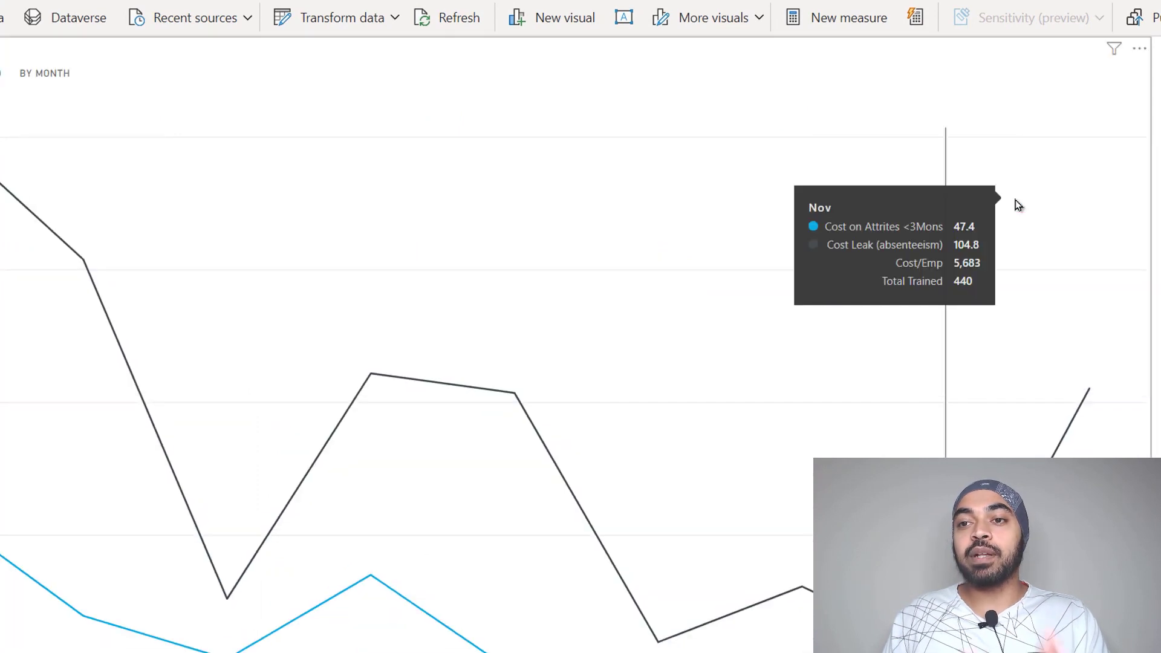
left_click(1138, 55)
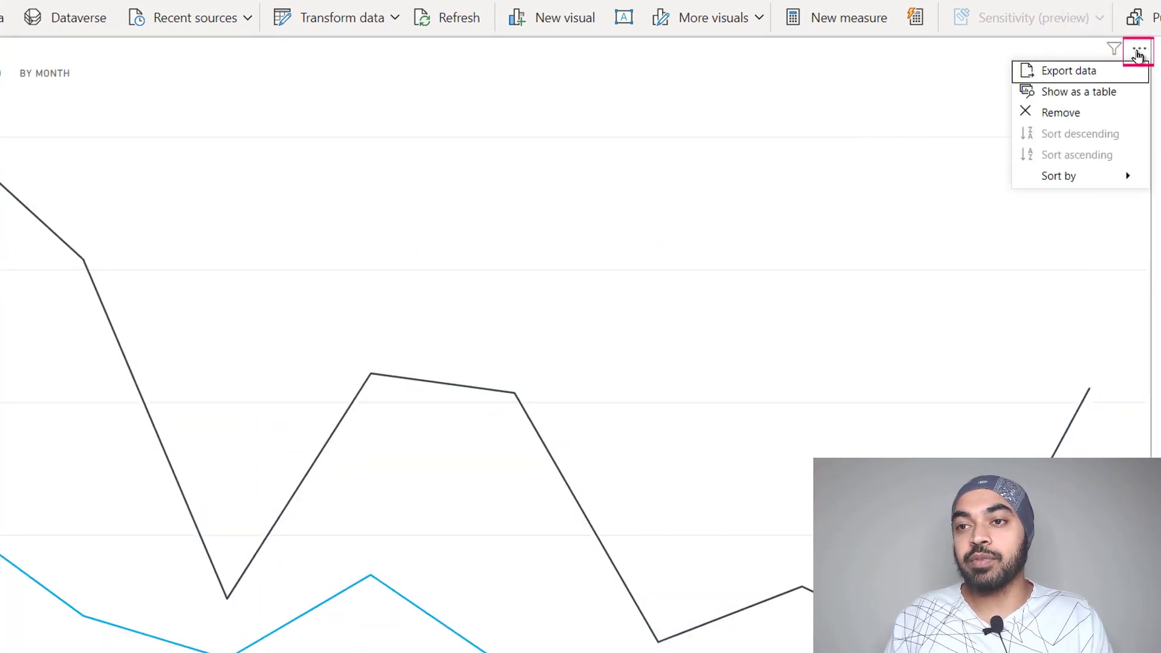
left_click(1102, 92)
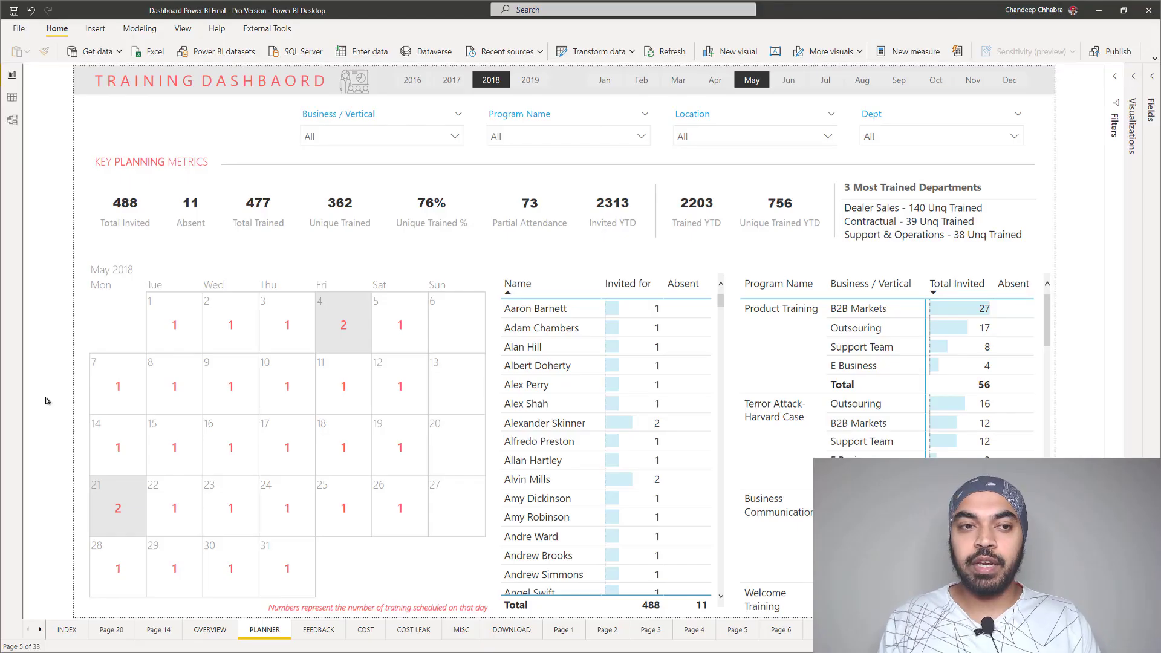
Cycle focus through the PLANNER calendar, cards and Dept slicer with Tab and Shift+Tab.
left_click(161, 122)
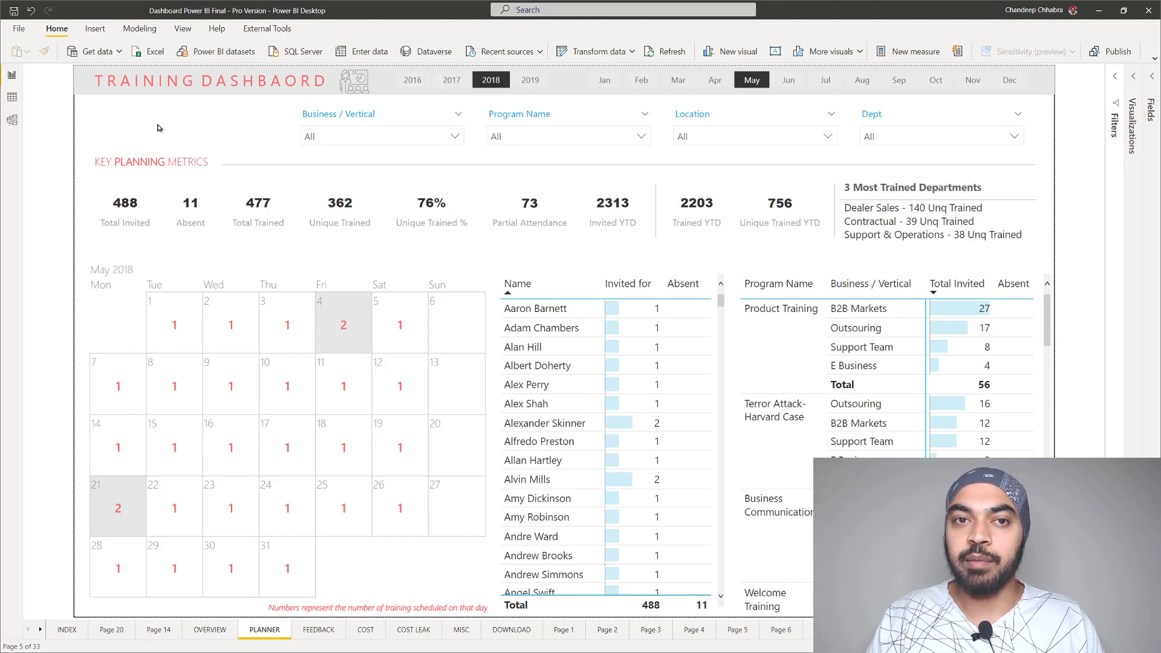
key("Tab")
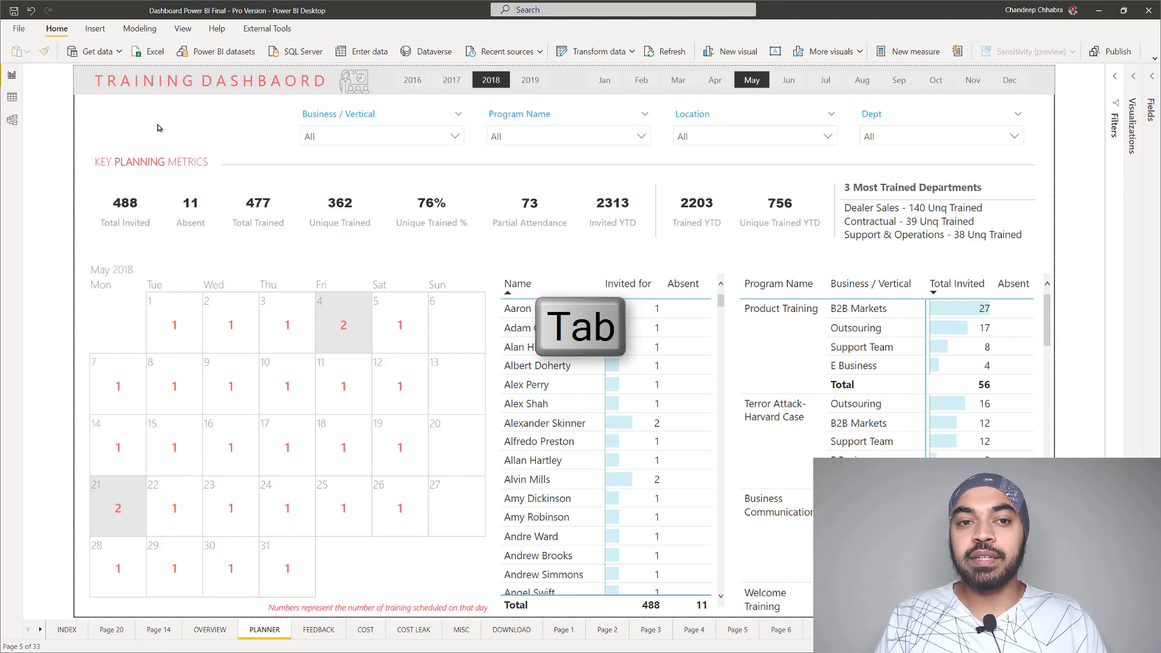
key("Tab")
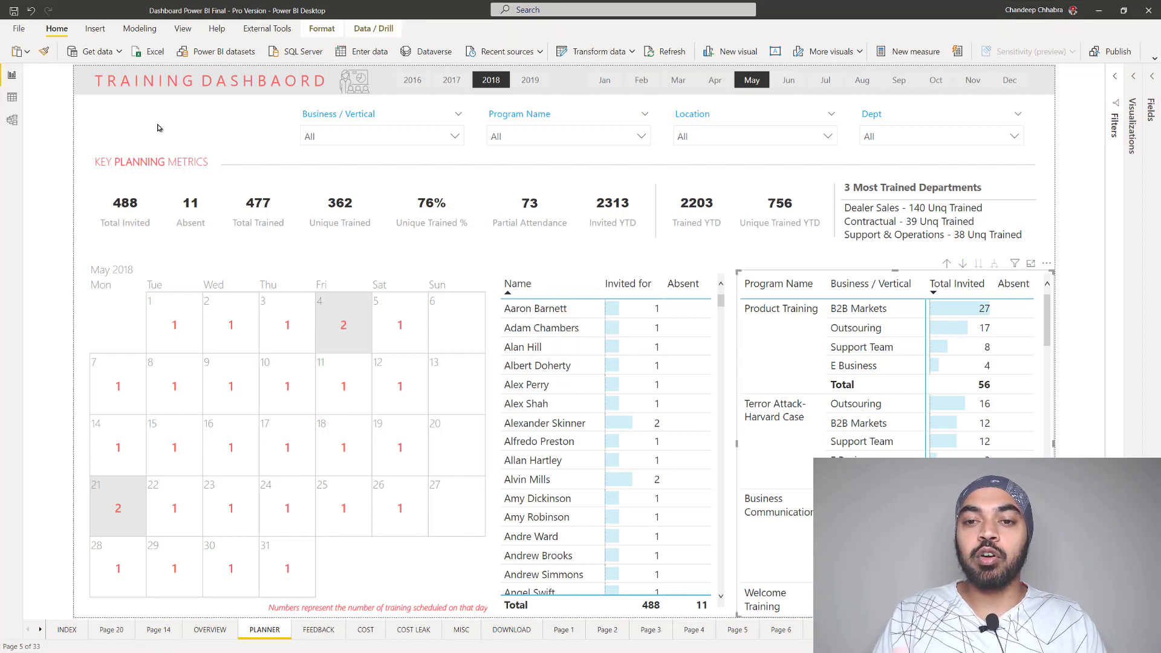
key("Tab")
key("Tab")
key("shift+Tab")
key("shift+Tab")
key("shift+Tab")
key("shift+Tab")
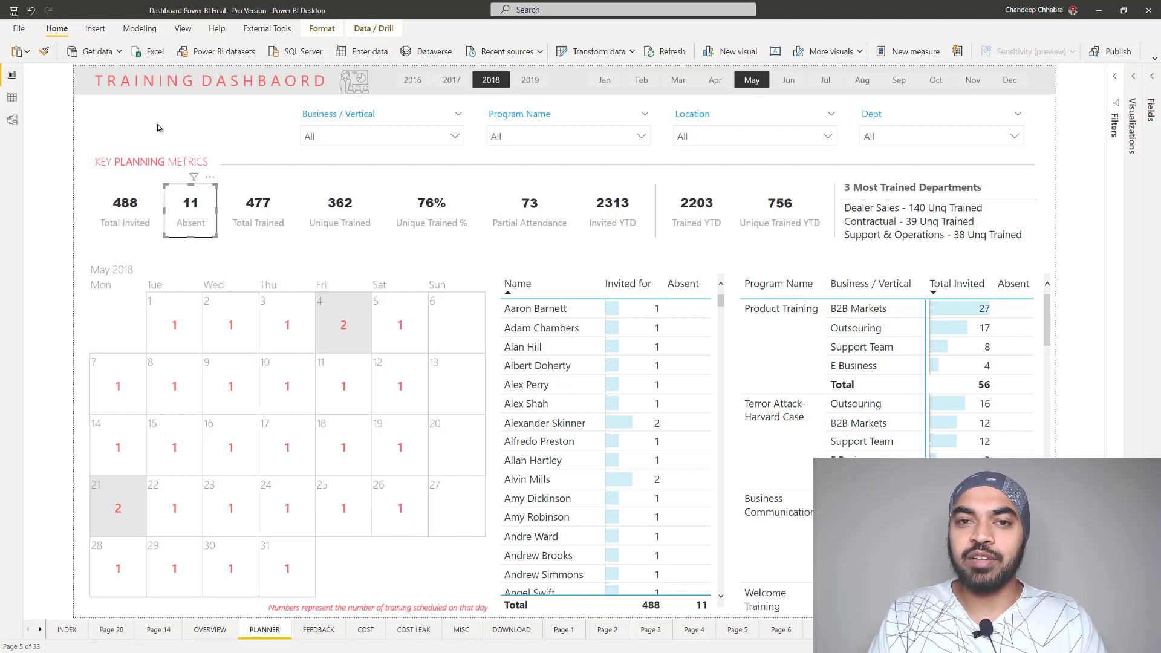
key("Tab")
key("Tab")
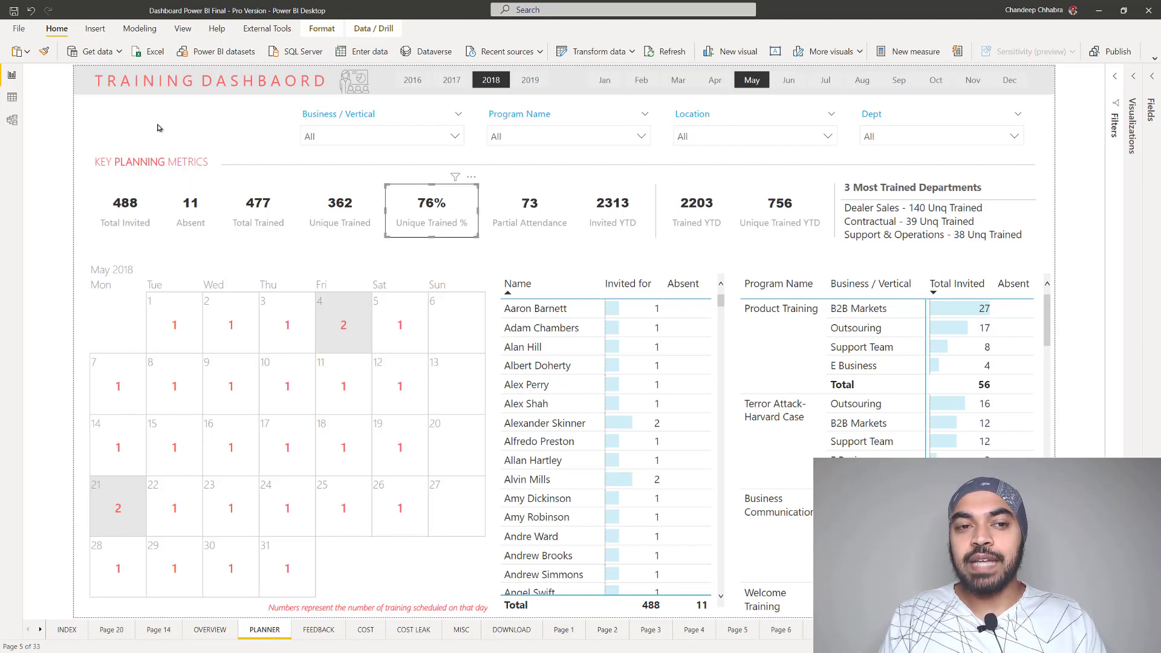
key("Tab")
key("Tab")
key("Tab")
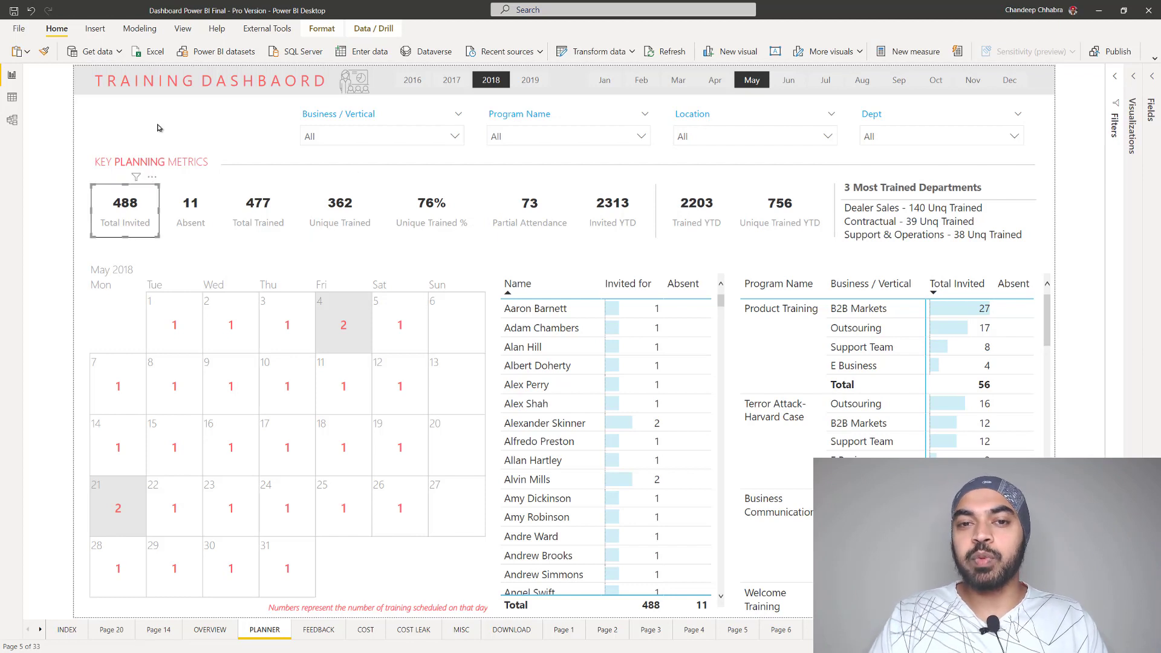
key("Tab")
key("Tab")
key("shift+Tab")
key("shift+Tab")
key("shift+Tab")
key("shift+Tab")
key("shift+Tab")
key("shift+Tab")
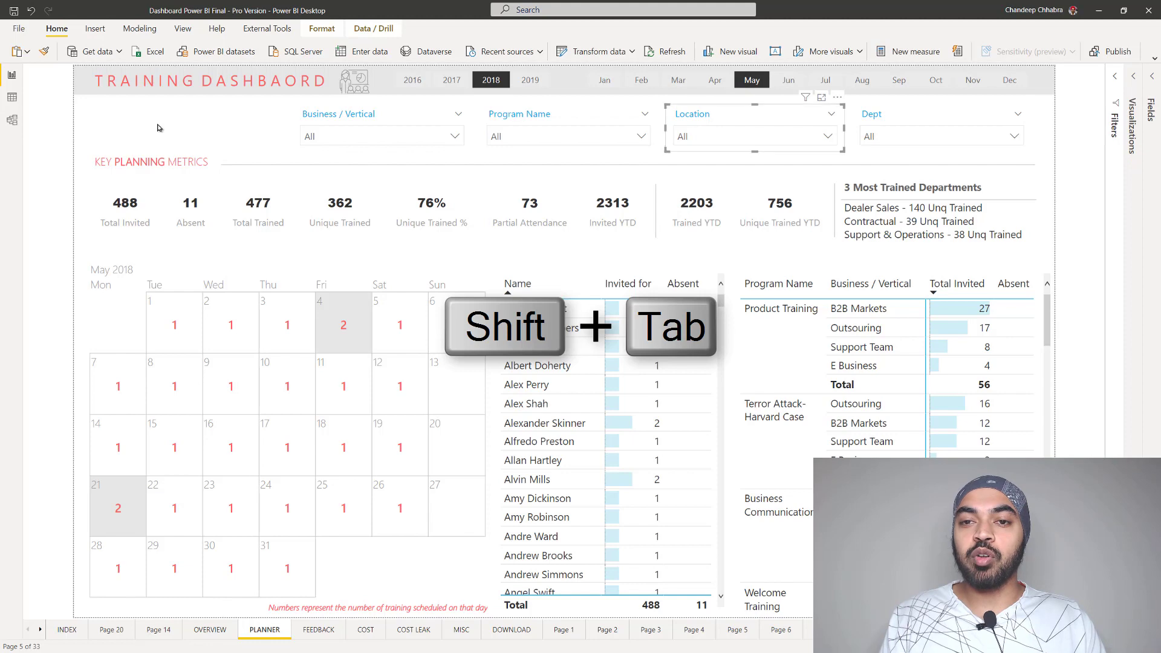
key("shift+Tab")
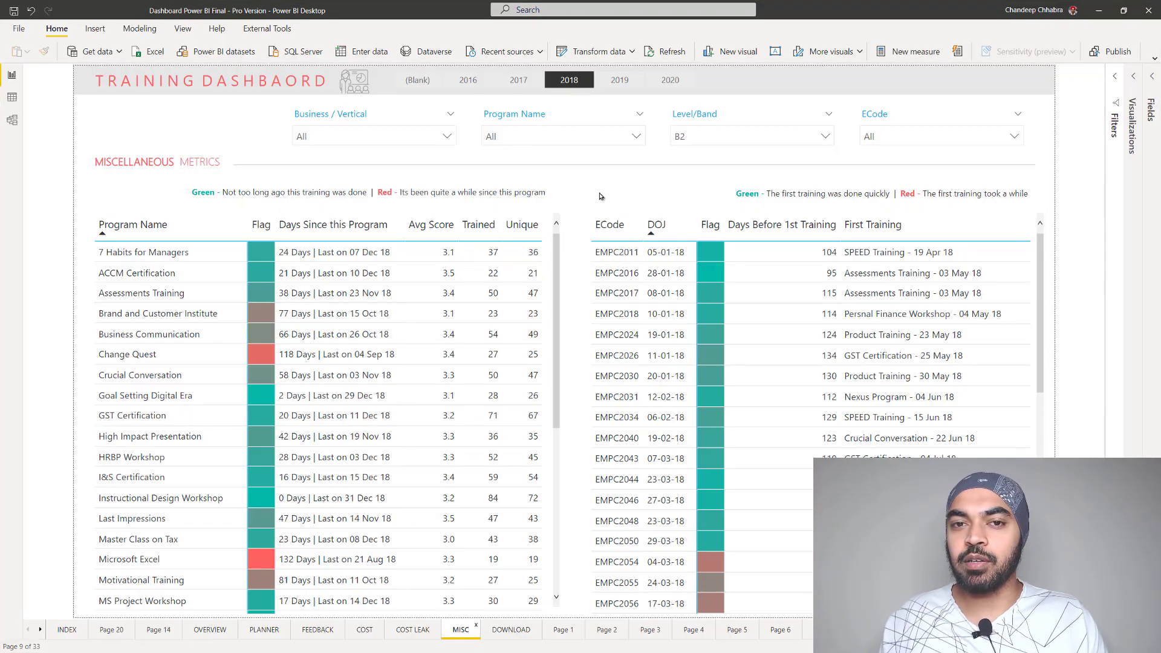
left_click(1041, 226)
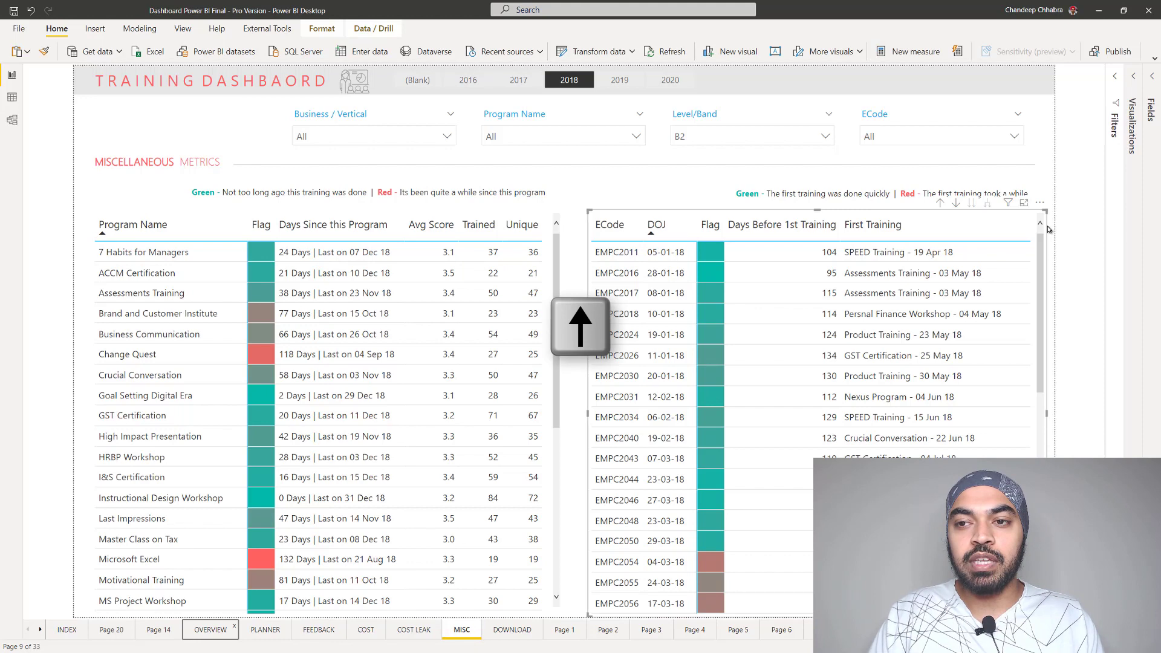
key("Up")
key("Up")
key("Up")
key("Up")
key("Up")
key("Up")
key("Up")
key("Up")
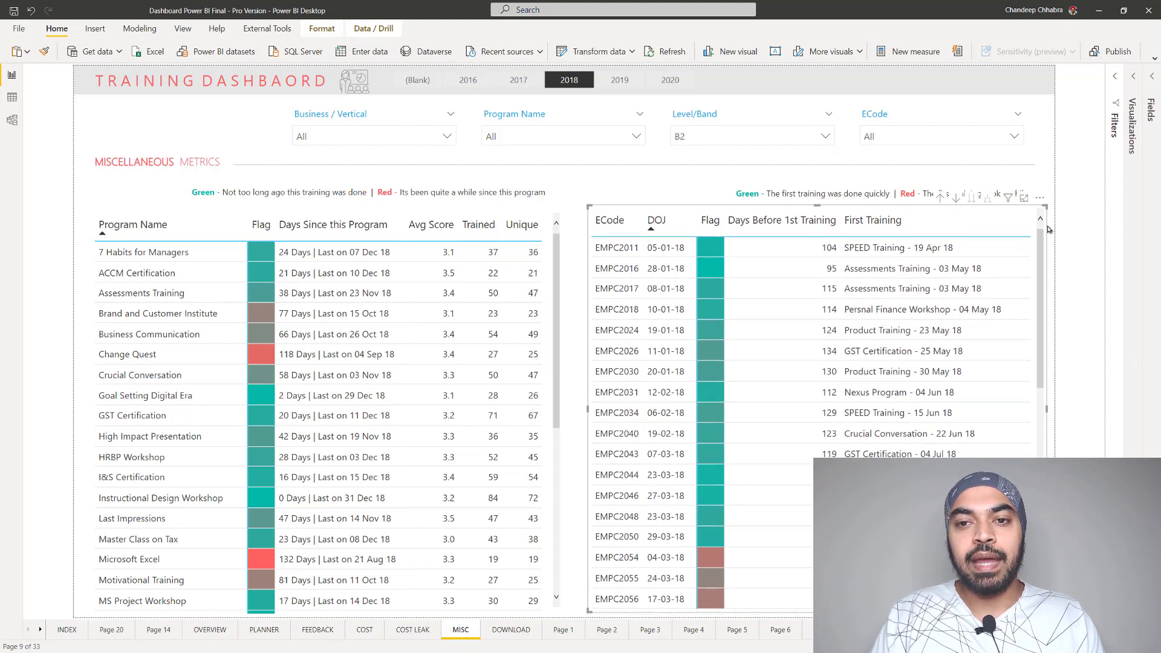
key("Up")
key("Up")
key("Up")
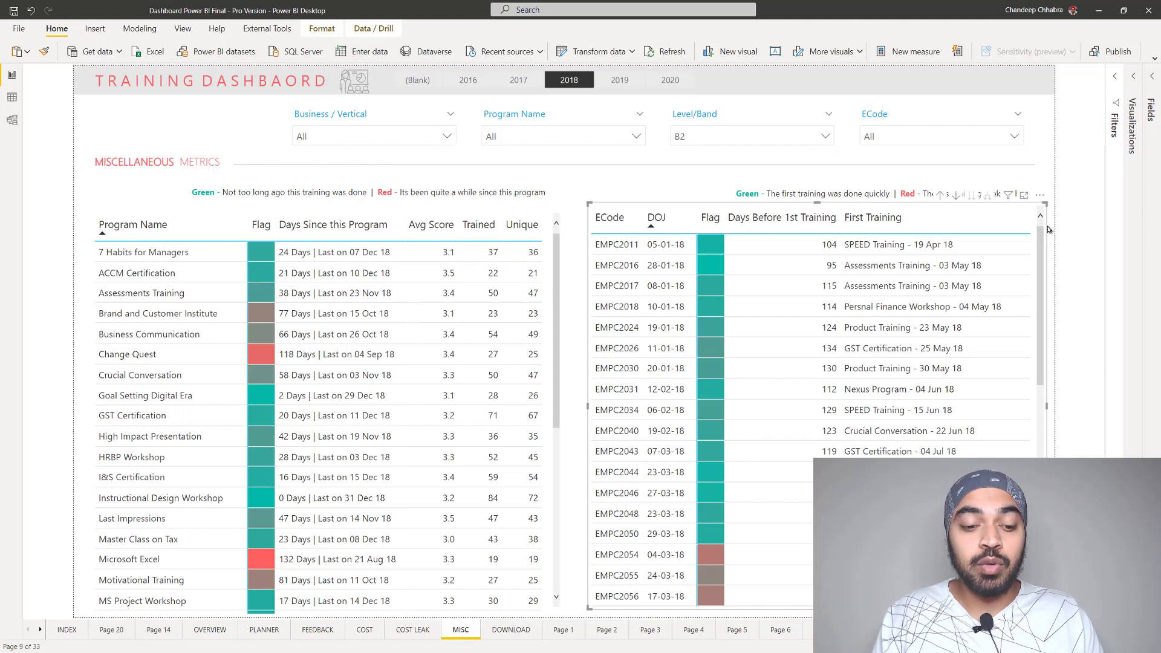
key("shift+Up")
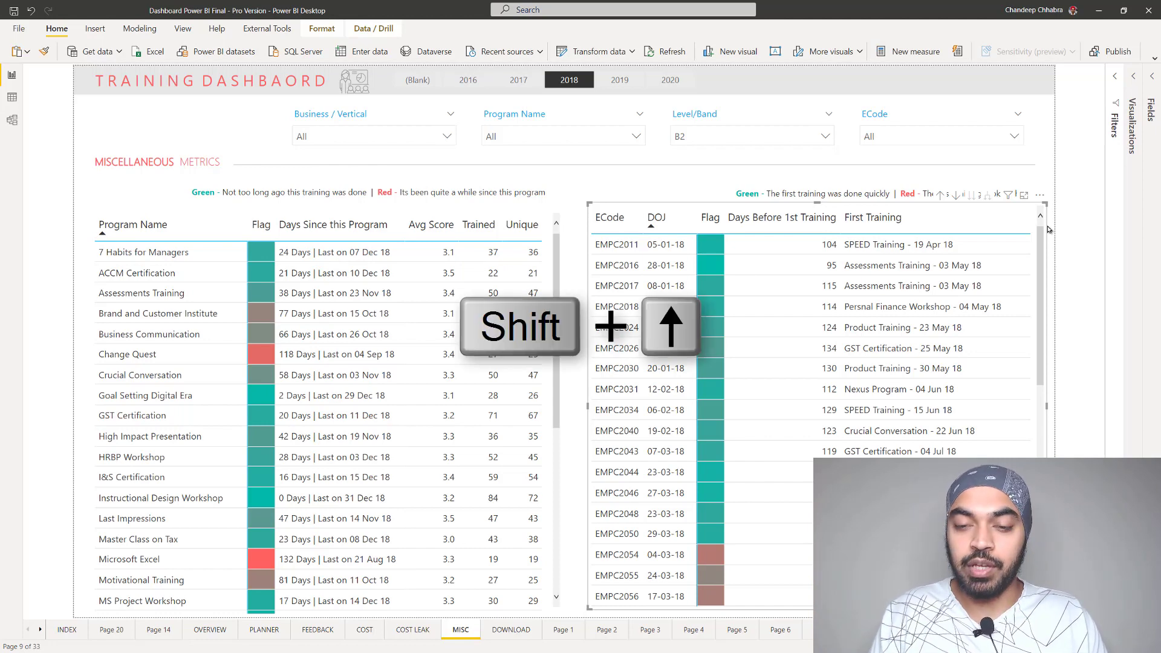
key("shift+Up")
key("shift+Up")
key("shift+Up")
key("shift+Up")
key("shift+Up")
key("shift+Up")
key("shift+Up")
key("shift+Up")
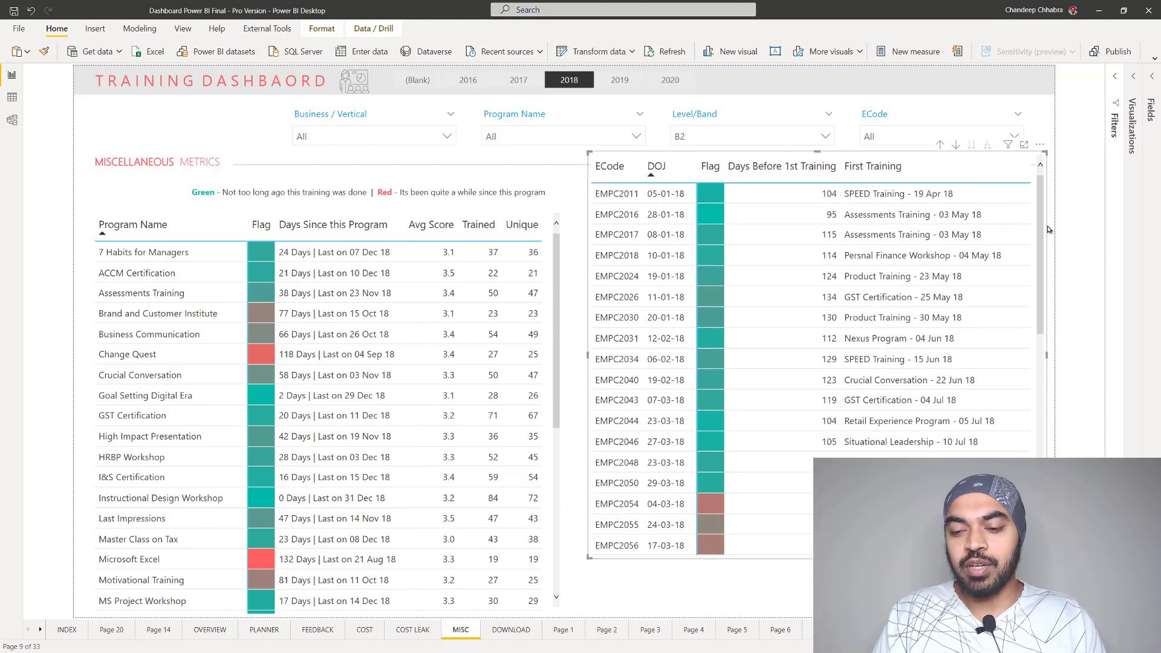
key("shift+Up")
key("shift+Up")
key("shift+Up")
key("shift+Up")
key("shift+Up")
key("shift+Up")
key("shift+Up")
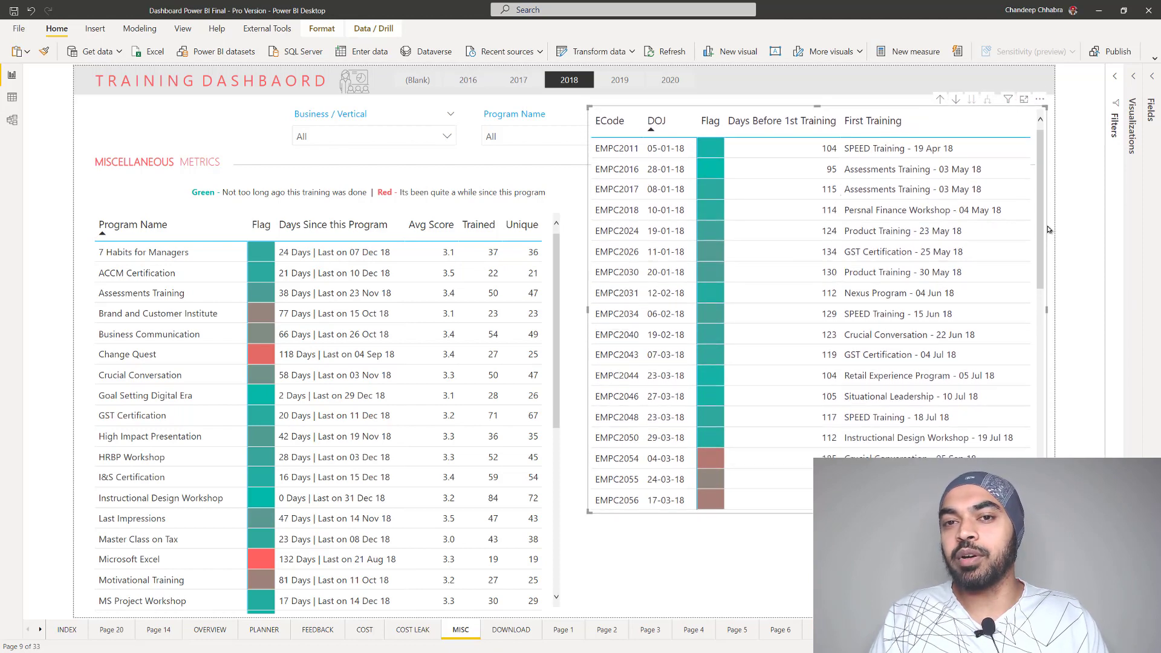
key("shift+Down")
key("shift+Down")
key("shift+Down")
key("shift+Down")
key("shift+Down")
key("shift+Down")
key("shift+Down")
key("shift+Down")
key("shift+Down")
key("shift+Down")
key("shift+Down")
key("shift+Down")
key("shift+Down")
key("shift+Down")
key("shift+Down")
key("shift+Down")
key("shift+Down")
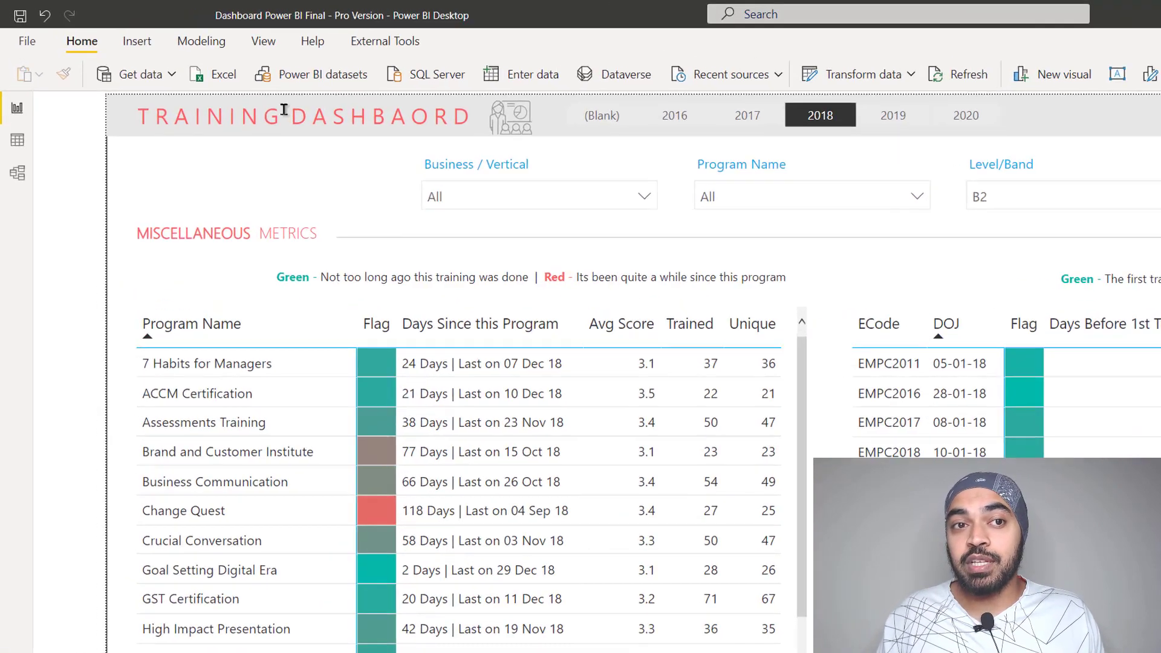
Turn on Lock objects, then click the program table and a row to confirm nothing moves.
left_click(183, 29)
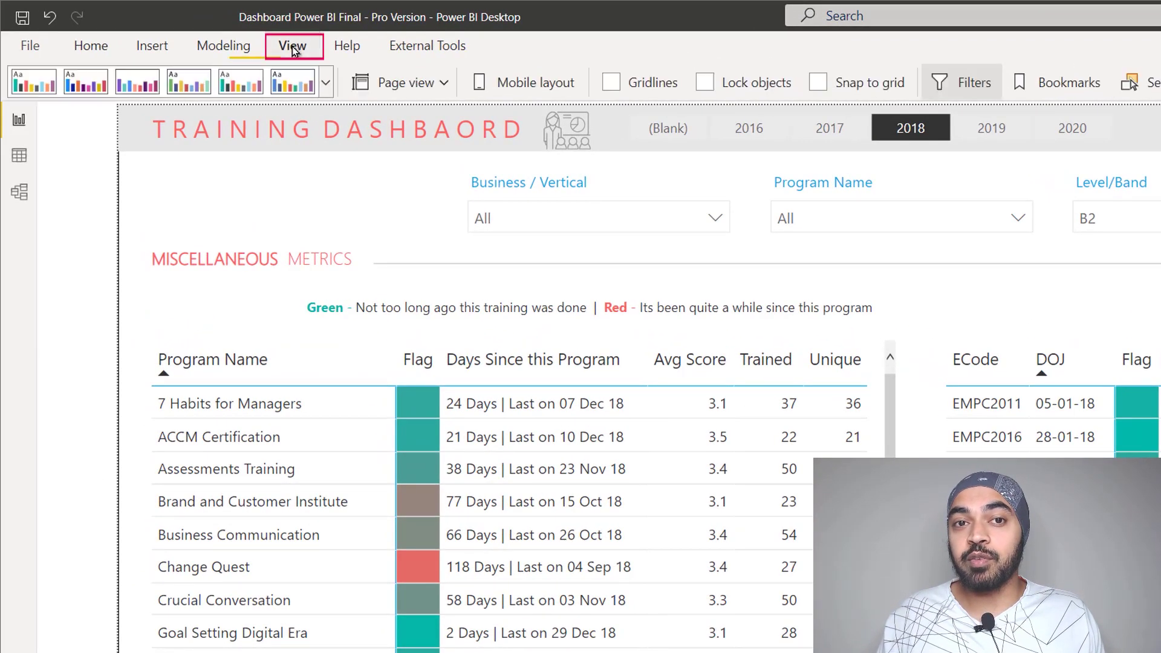
left_click(723, 90)
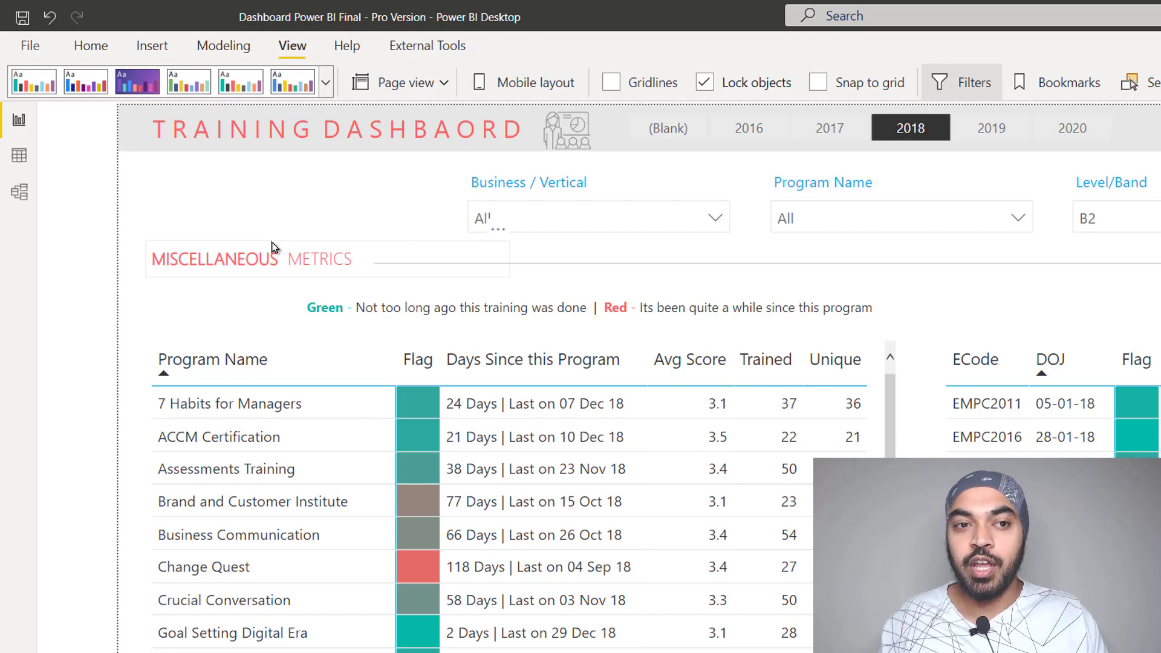
left_click(891, 361)
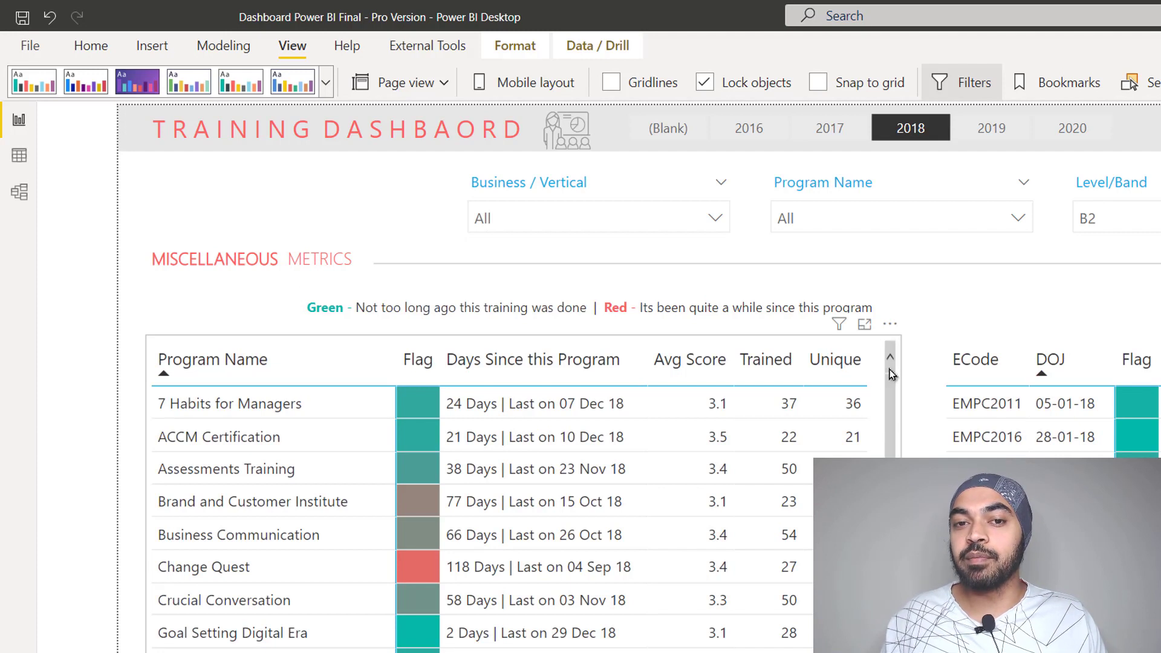
left_click(258, 471)
left_click(260, 470)
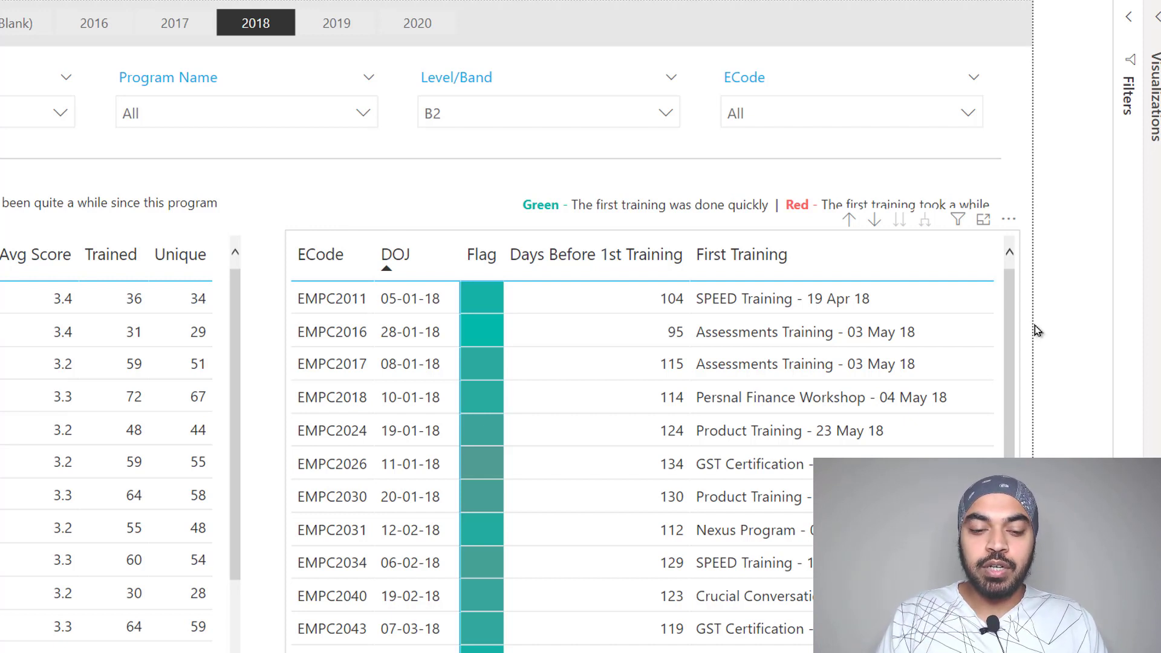
Move focus into the ECode table's header options with Alt+Shift+F10, tabbing to drill down.
key("alt+shift+F10")
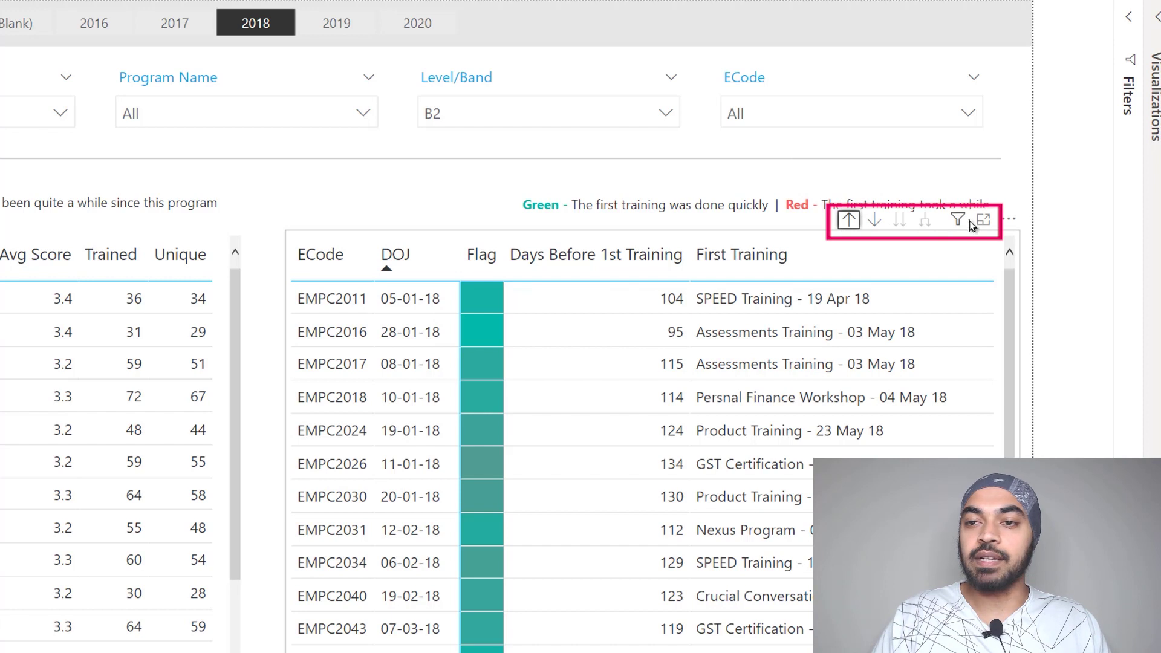
key("Tab")
key("Tab")
key("Tab")
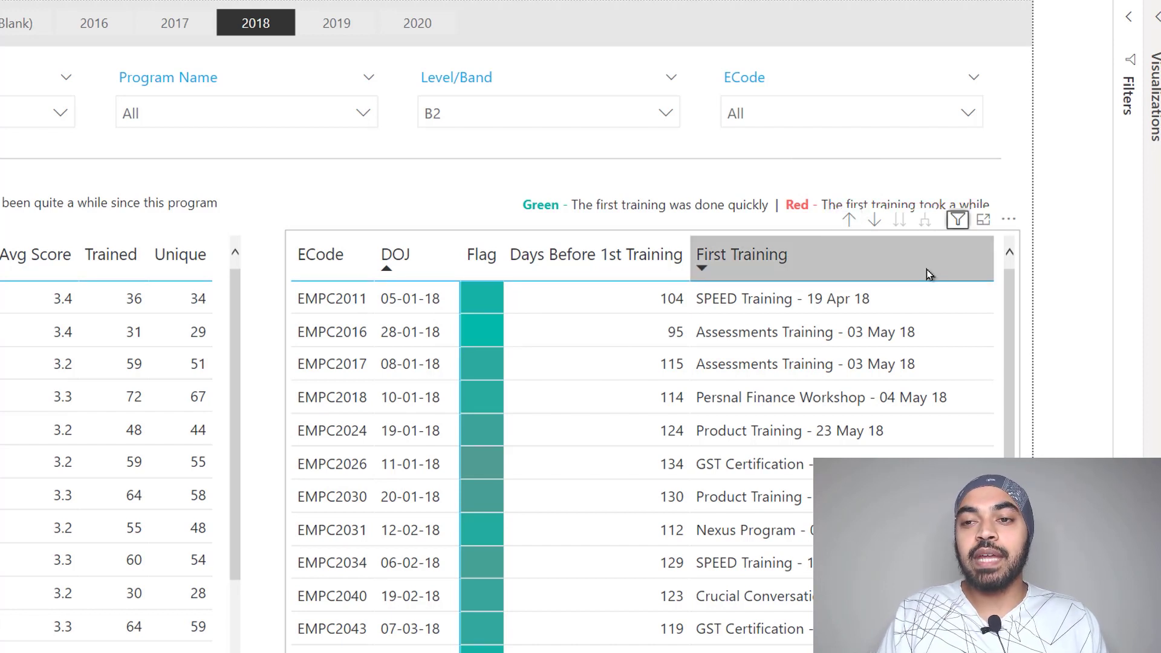
key("Tab")
key("Tab")
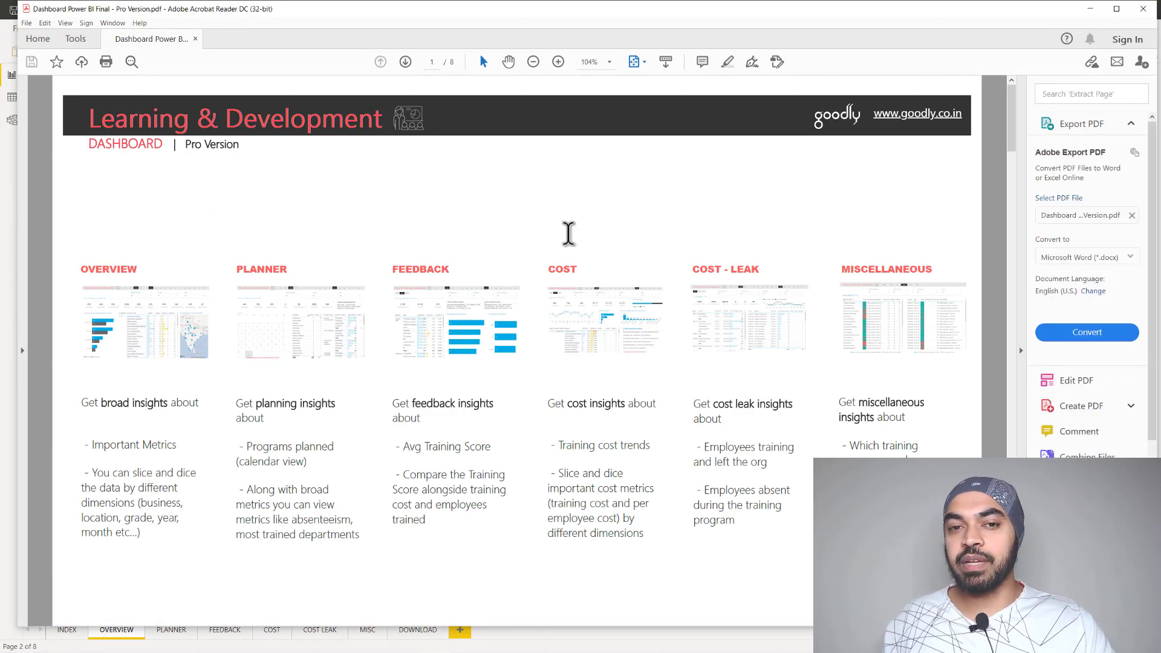
Scroll the exported PDF and open its Document Properties to see the temp-folder location.
scroll(568, 234, "down", 6)
scroll(568, 233, "down", 15)
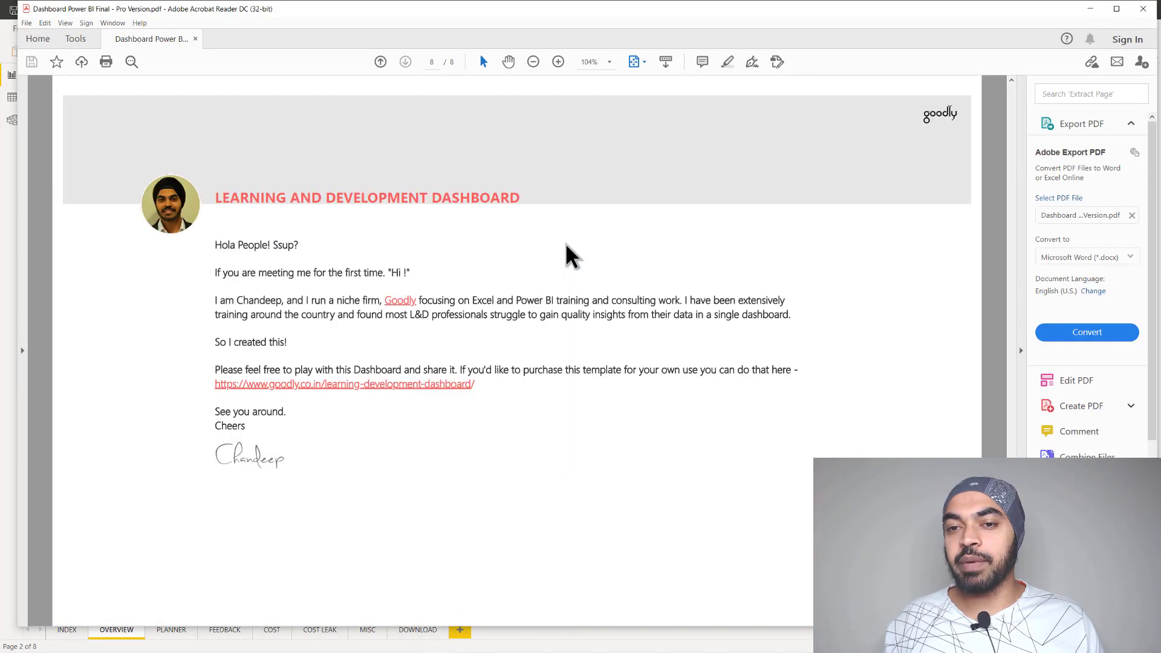
scroll(588, 302, "up", 20)
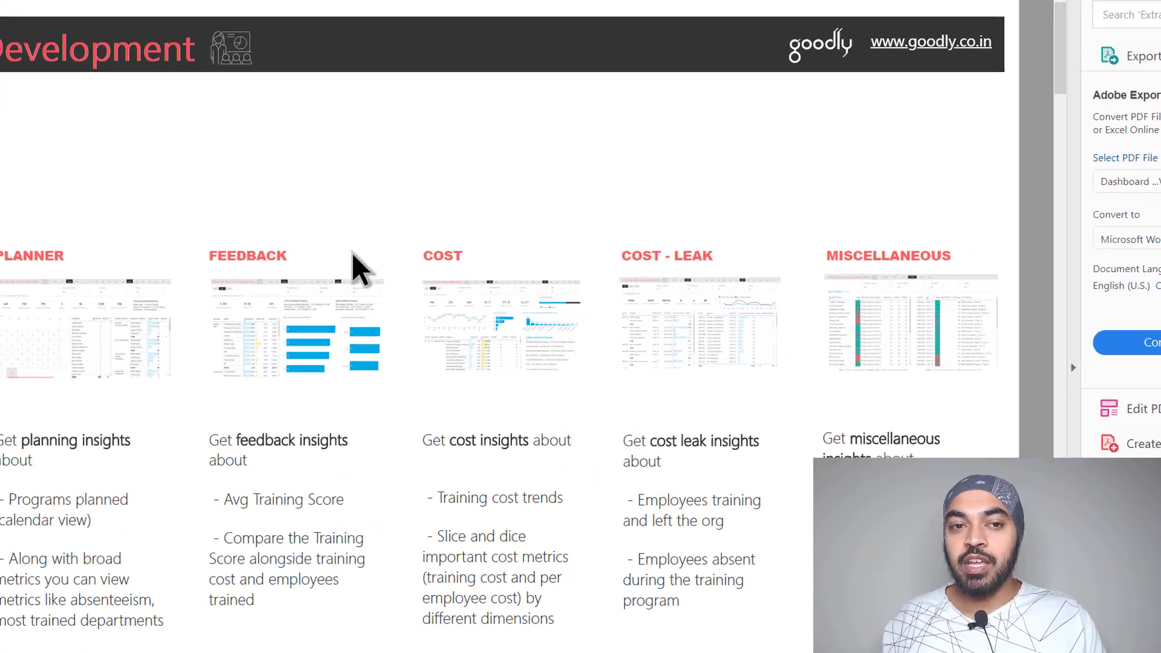
right_click(402, 186)
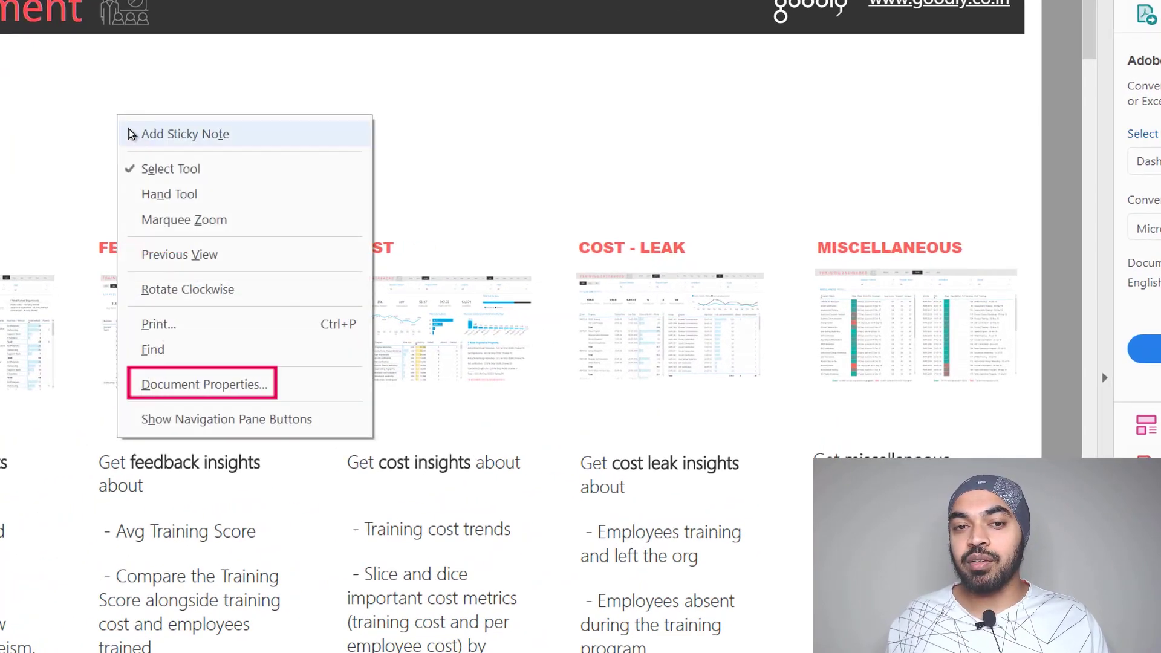
left_click(173, 391)
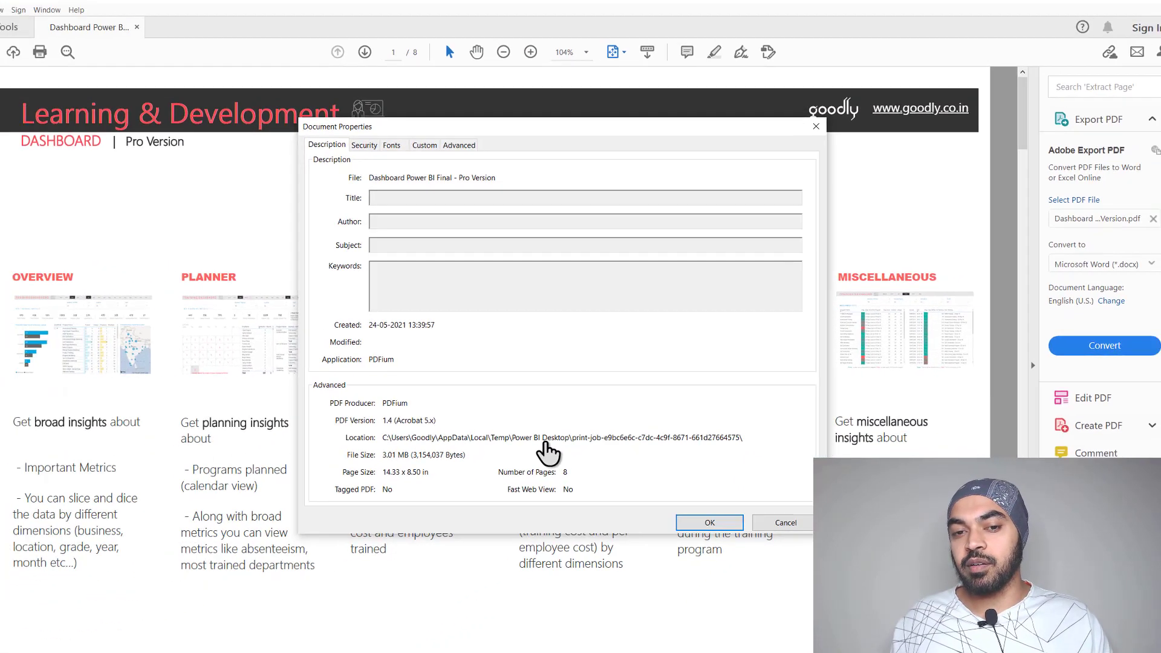
Open the Power BI Desktop temp print-job folder containing the exported Dashboard Power BI Final - Pro Version PDF.
left_click(390, 485)
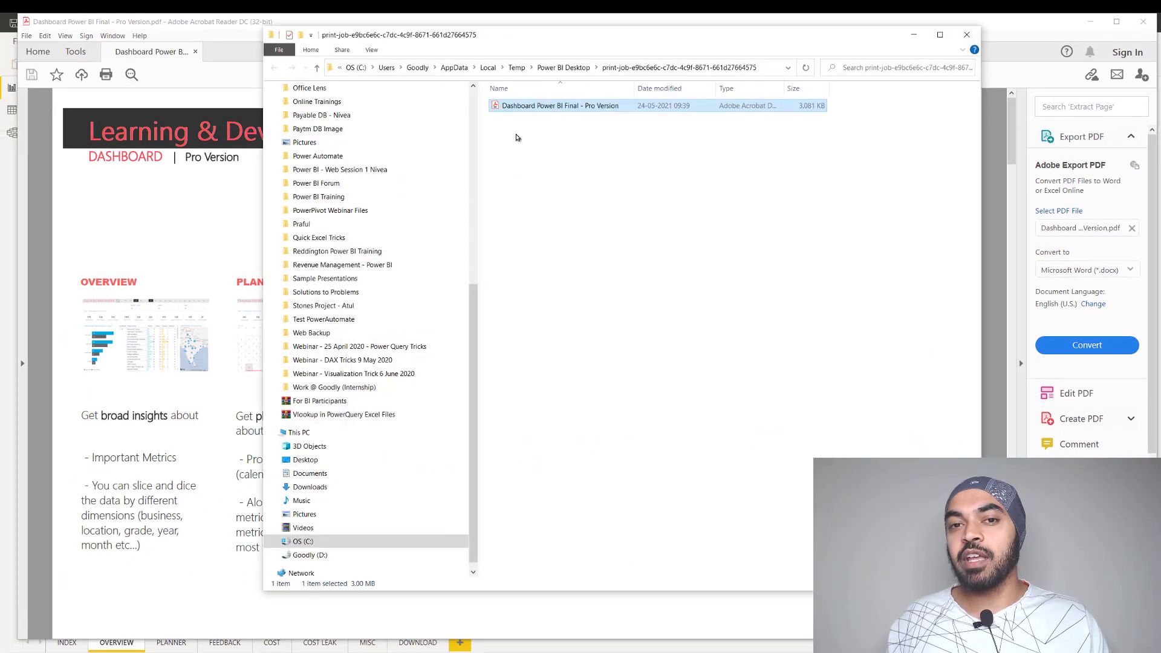